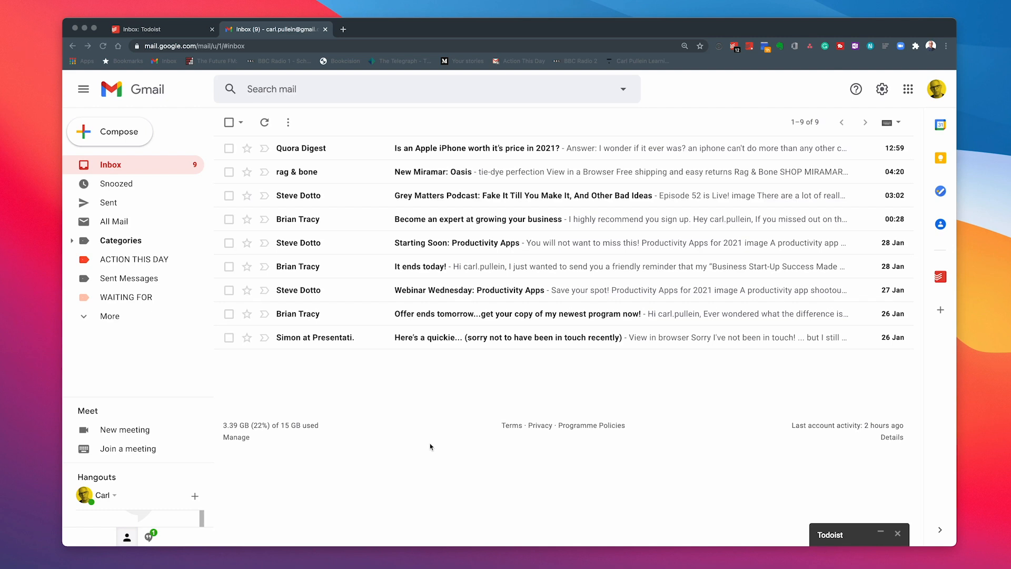
click(941, 283)
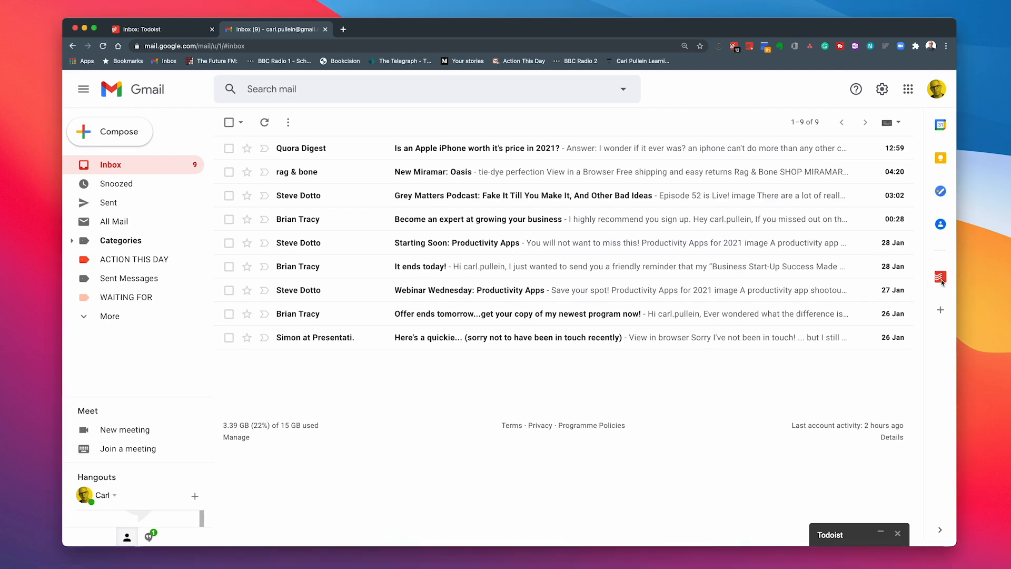
click(940, 280)
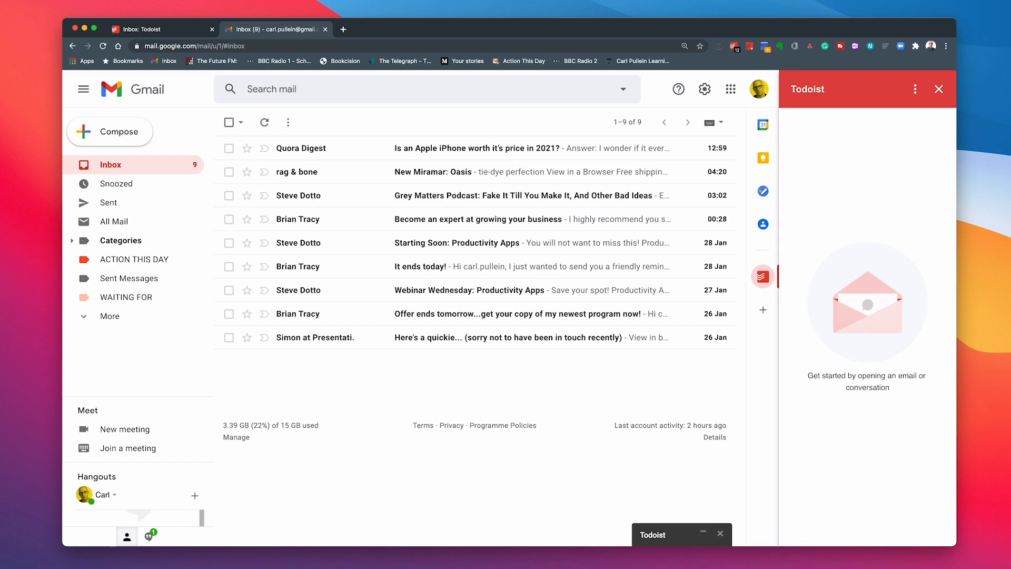
click(939, 89)
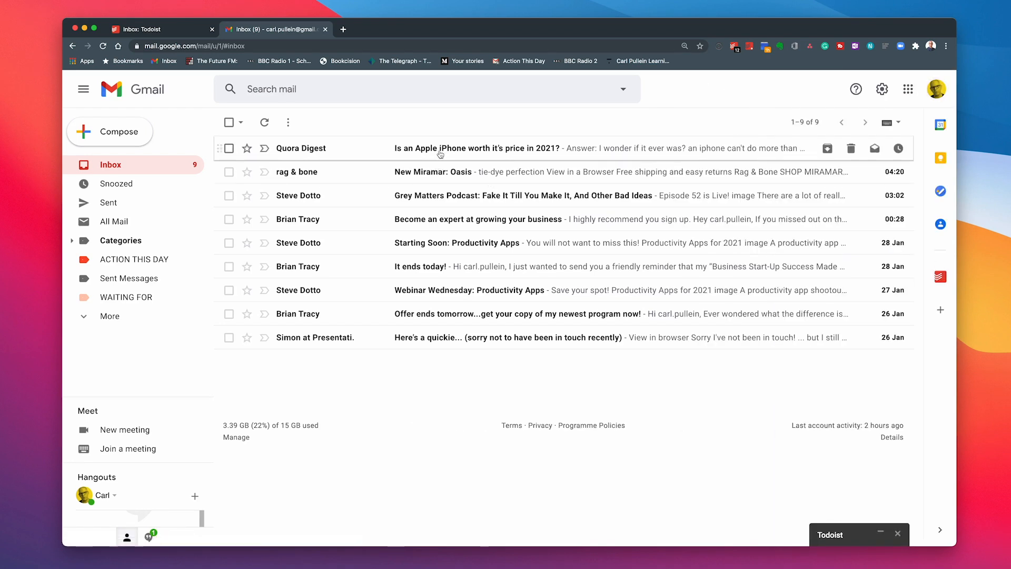
- Add the Quora Digest email "Is an Apple iPhone worth it's price in 2021?" as a task in the Todoist Inbox project
click(441, 150)
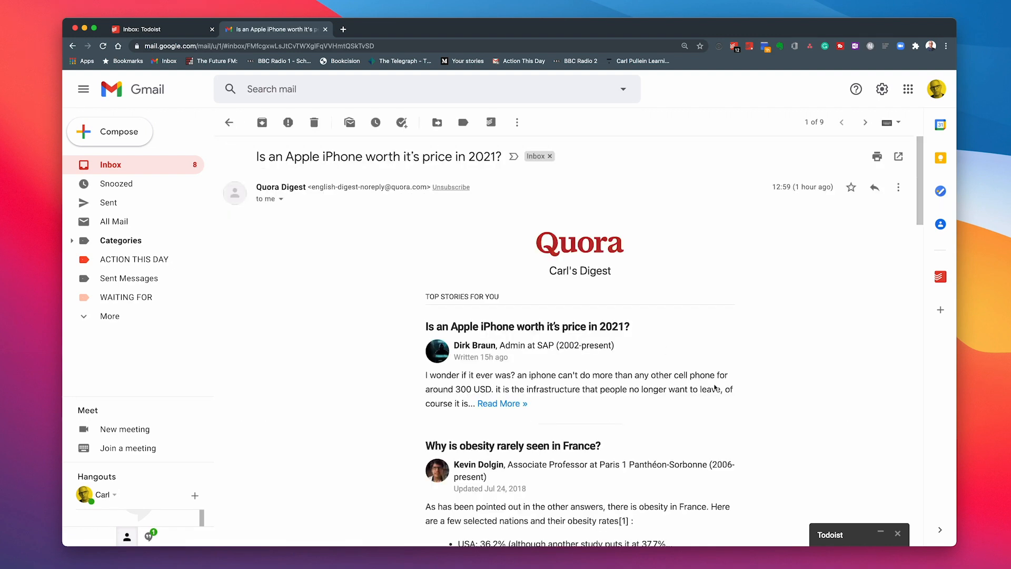
click(941, 276)
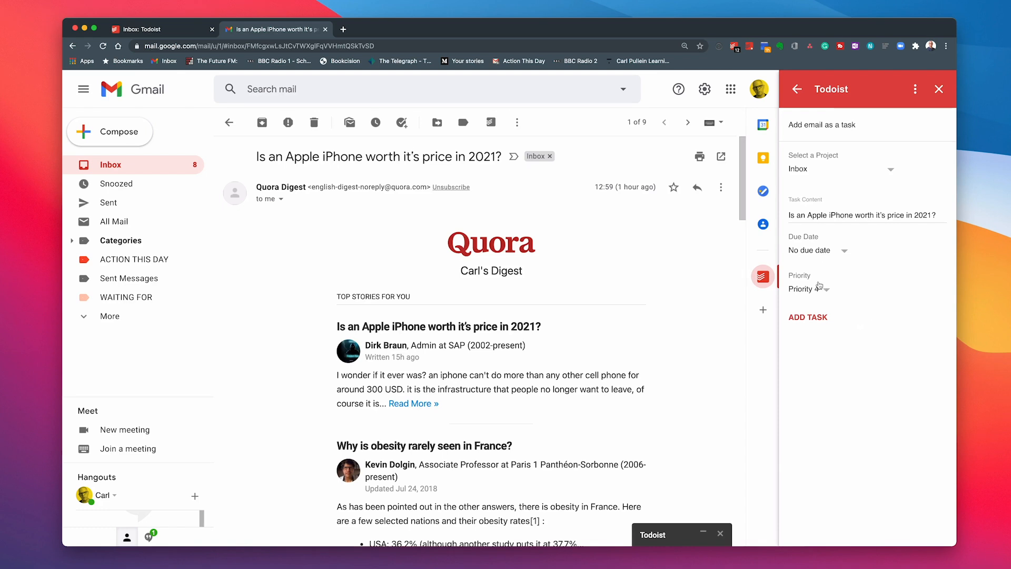
click(937, 90)
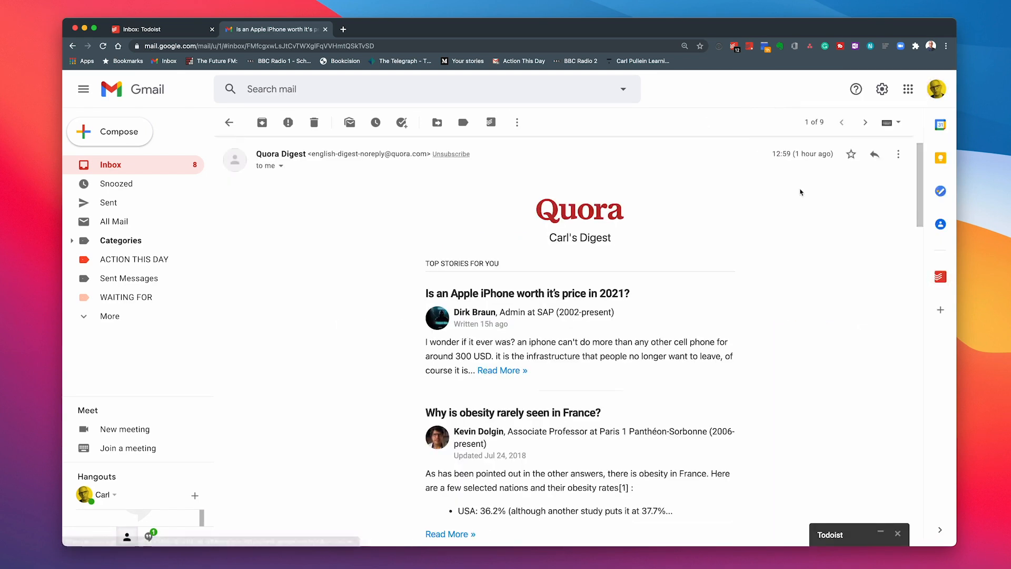
click(941, 276)
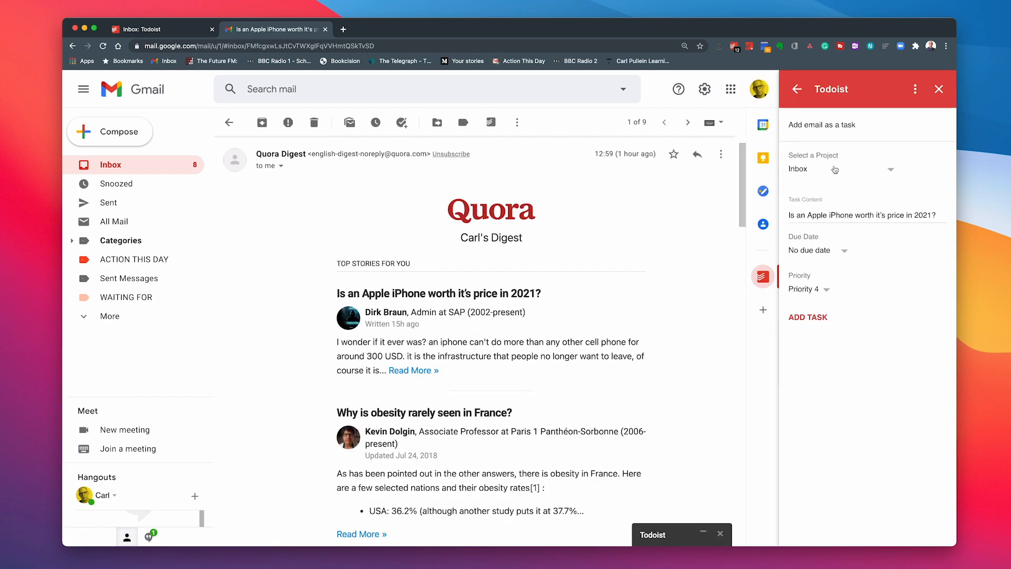
click(806, 318)
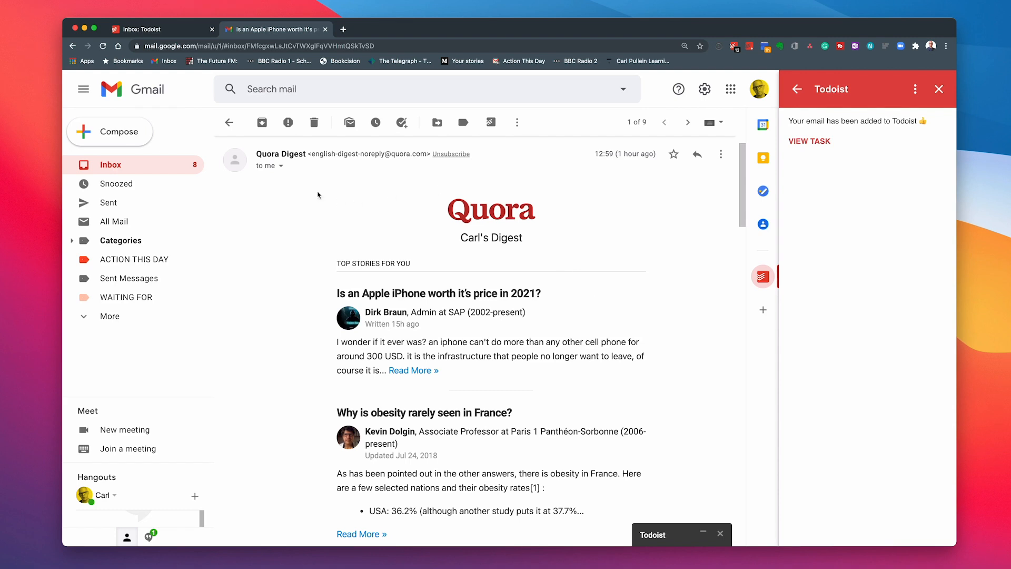
- Return to the mail inbox and add the rag & bone email "New Miramar: Oasis" as a task in the Todoist Inbox project
click(116, 164)
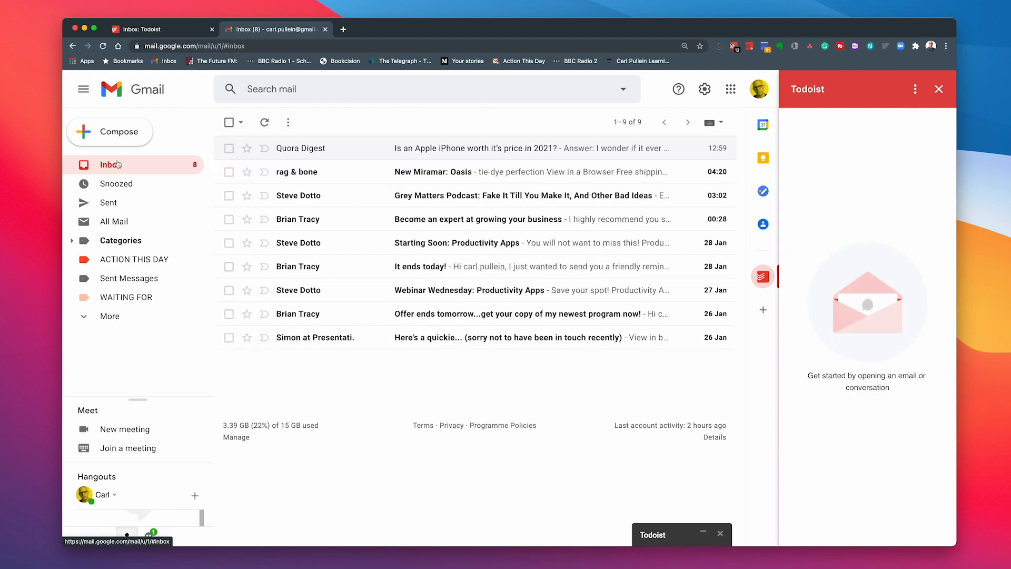
click(457, 171)
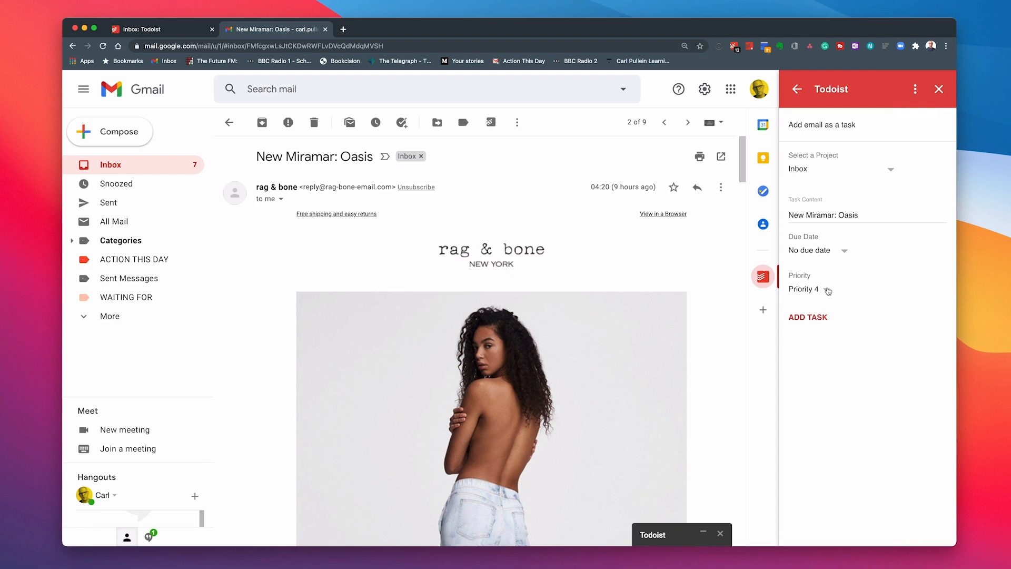
click(809, 319)
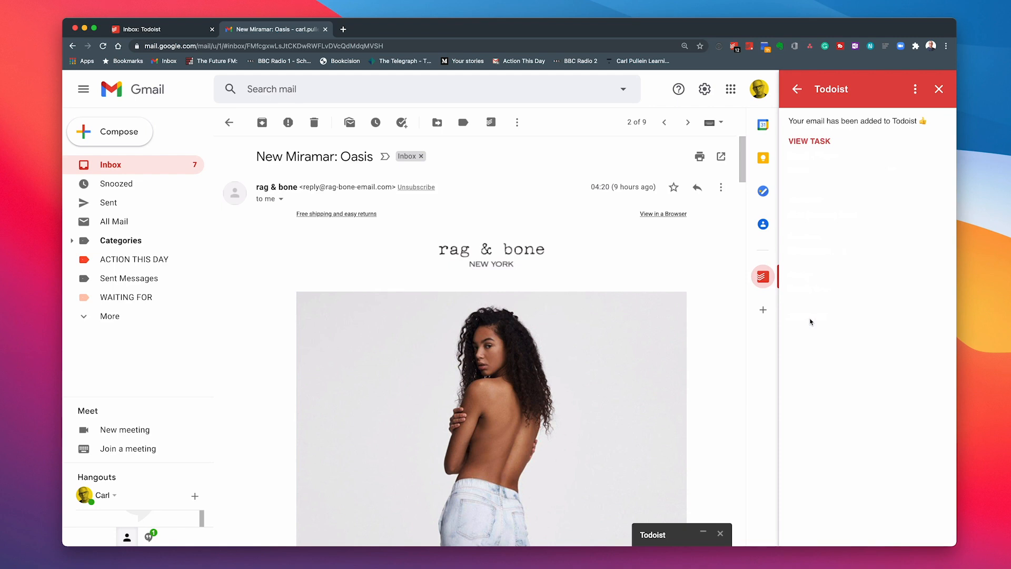
- Add the email "Grey Matters Podcast: Fake It Till You Make It, And Other Bad Ideas" to the Todoist Inbox project as a task
click(122, 165)
click(455, 199)
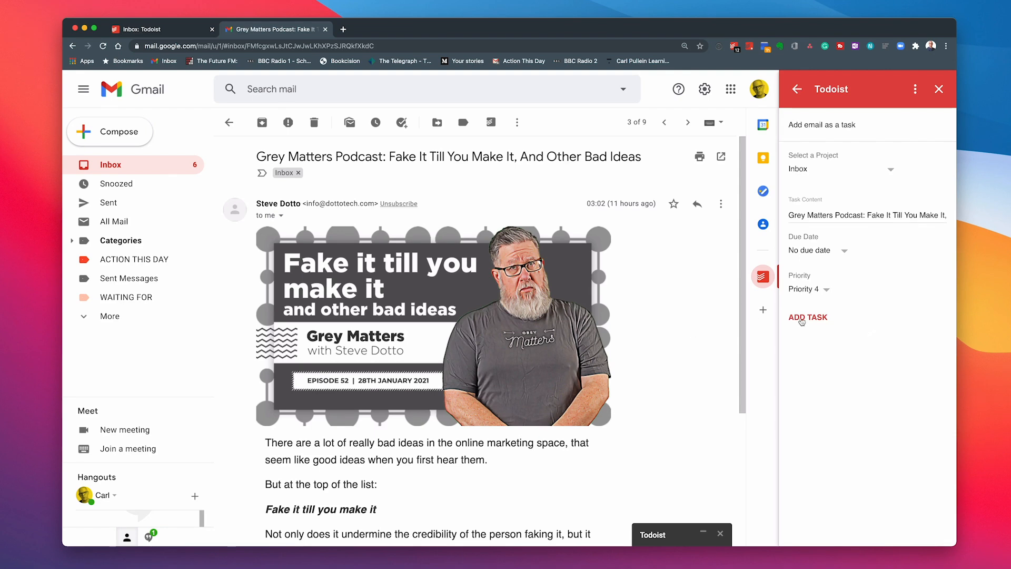
click(805, 318)
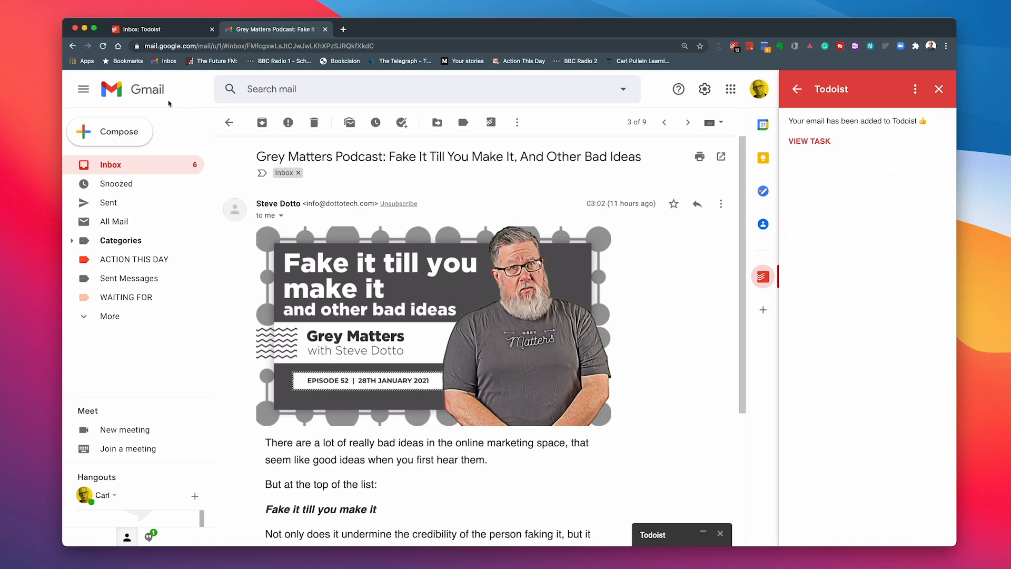
- Add the email "Become an expert at growing your business" as a Todoist Inbox task and close the add-on
click(127, 164)
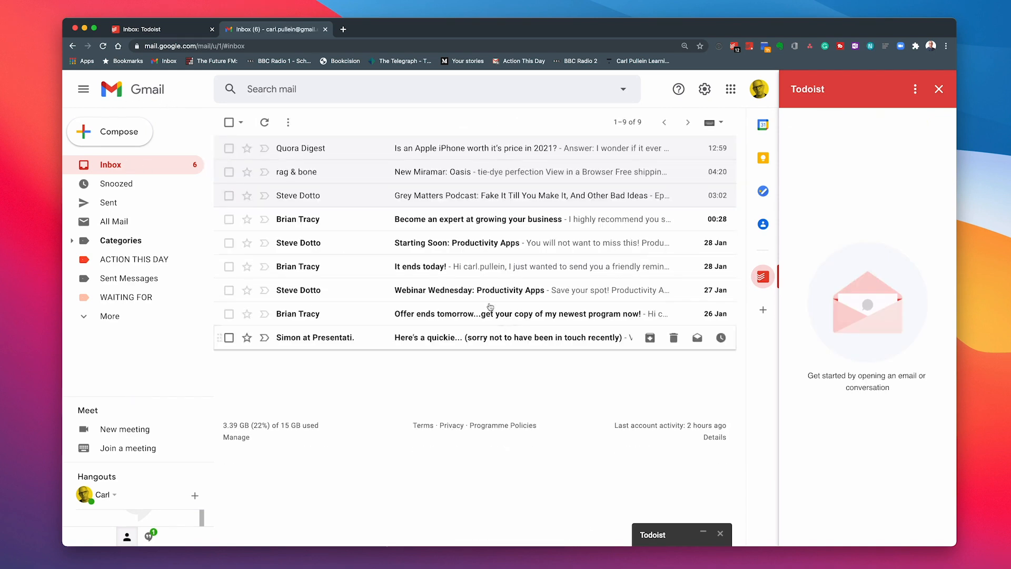
click(428, 223)
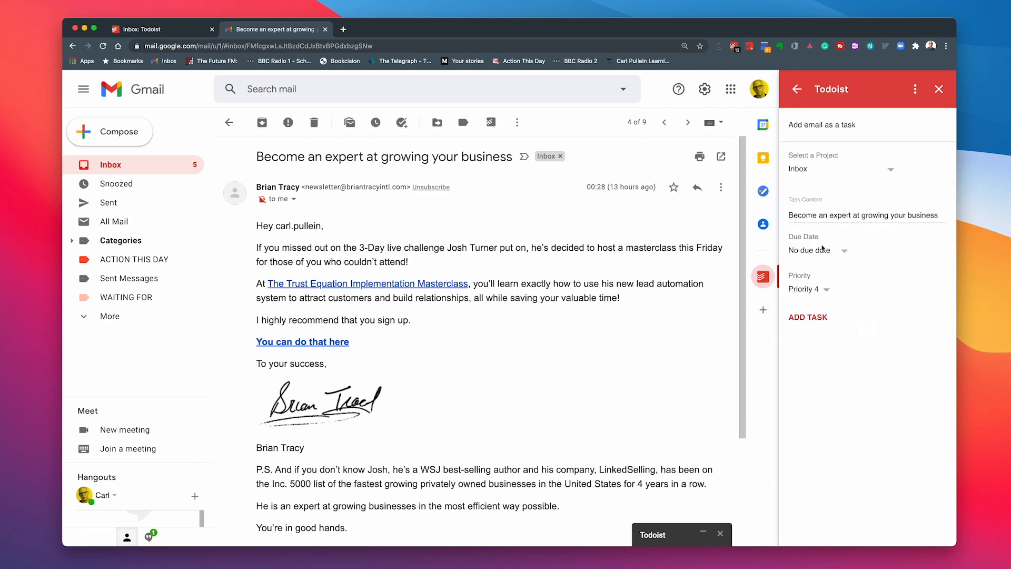
click(816, 318)
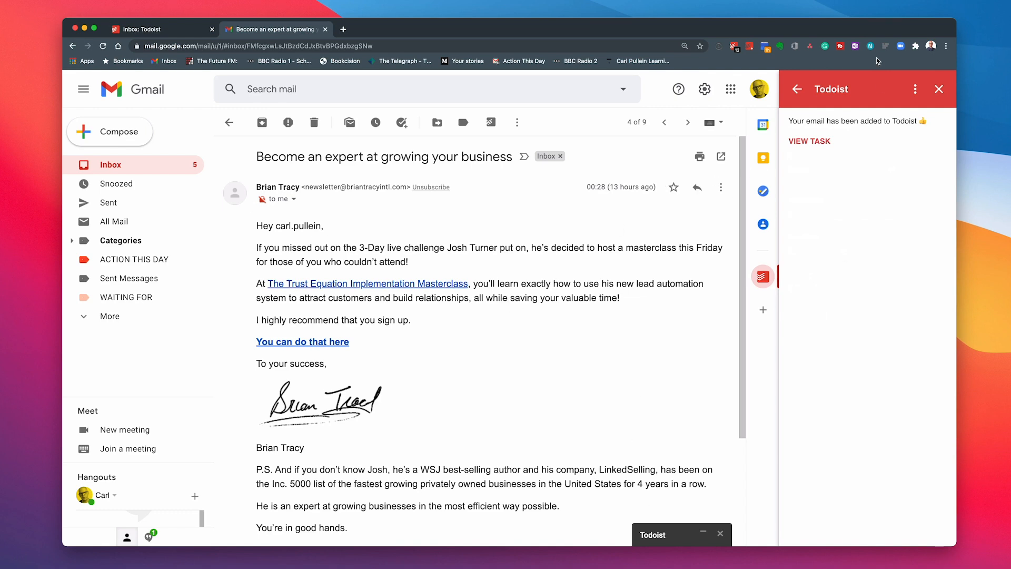
click(801, 89)
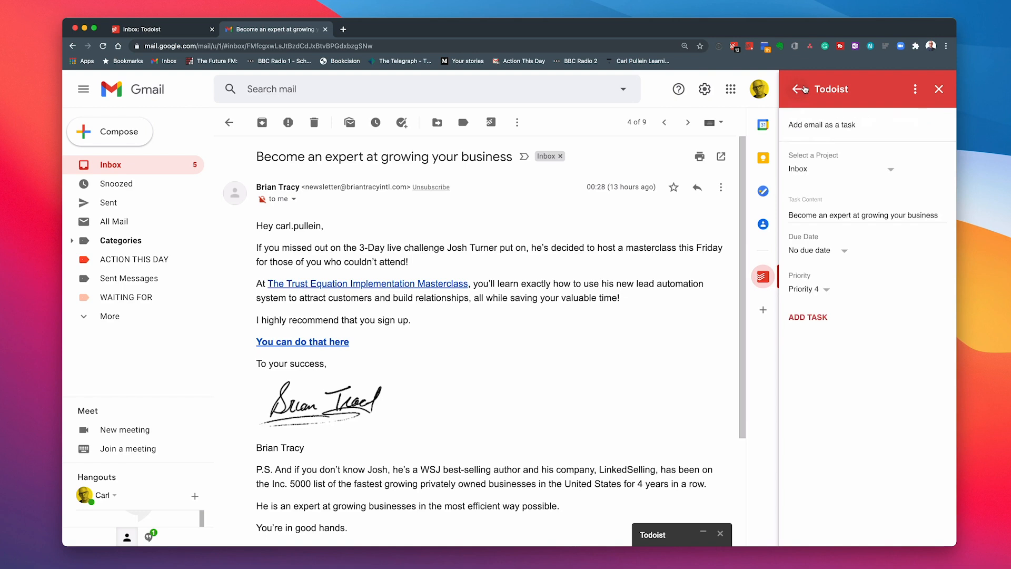
click(938, 89)
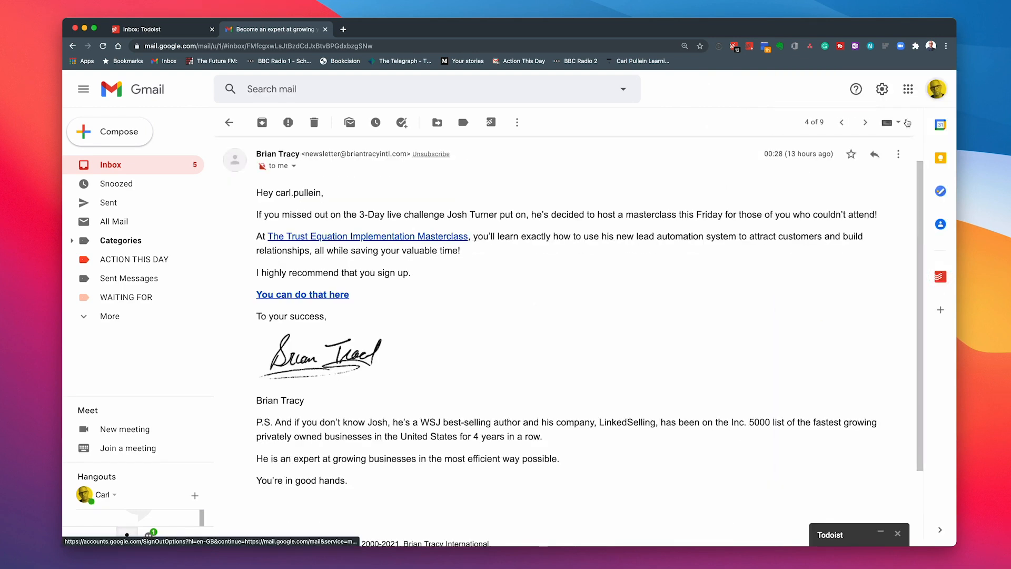
- Check the email tasks in the Inbox of the Todoist pop-up window and close it
click(863, 535)
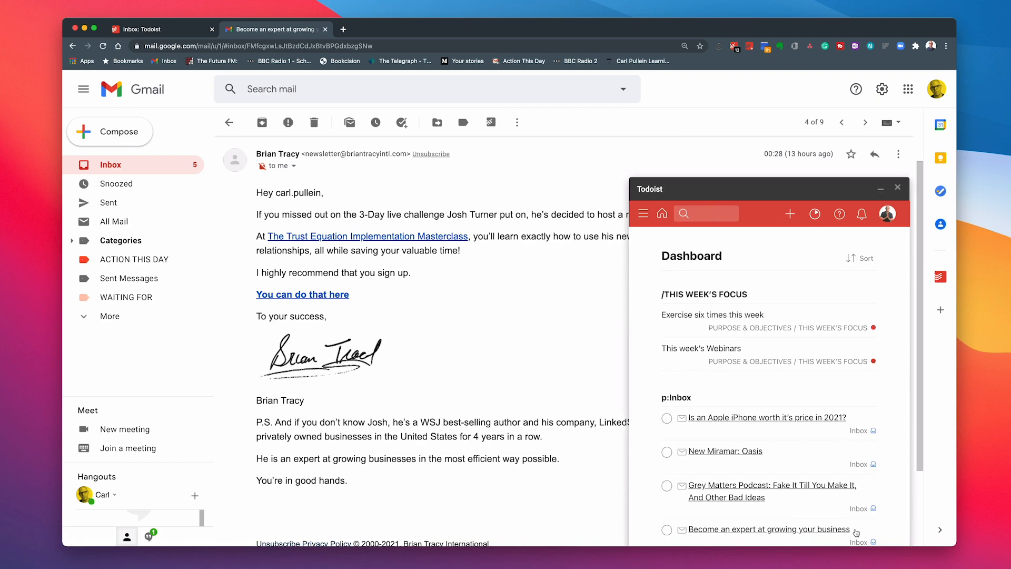
click(640, 213)
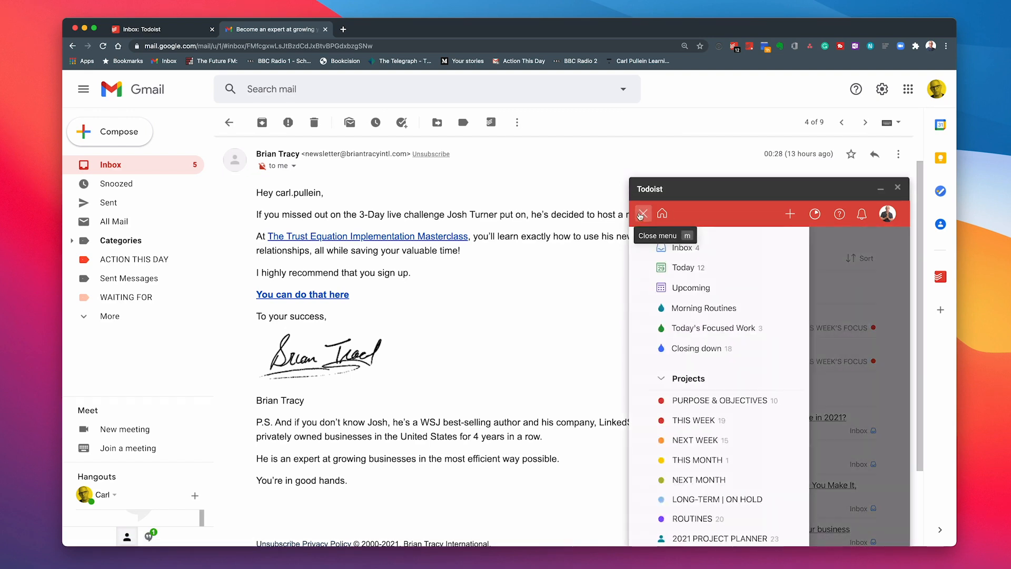
click(682, 249)
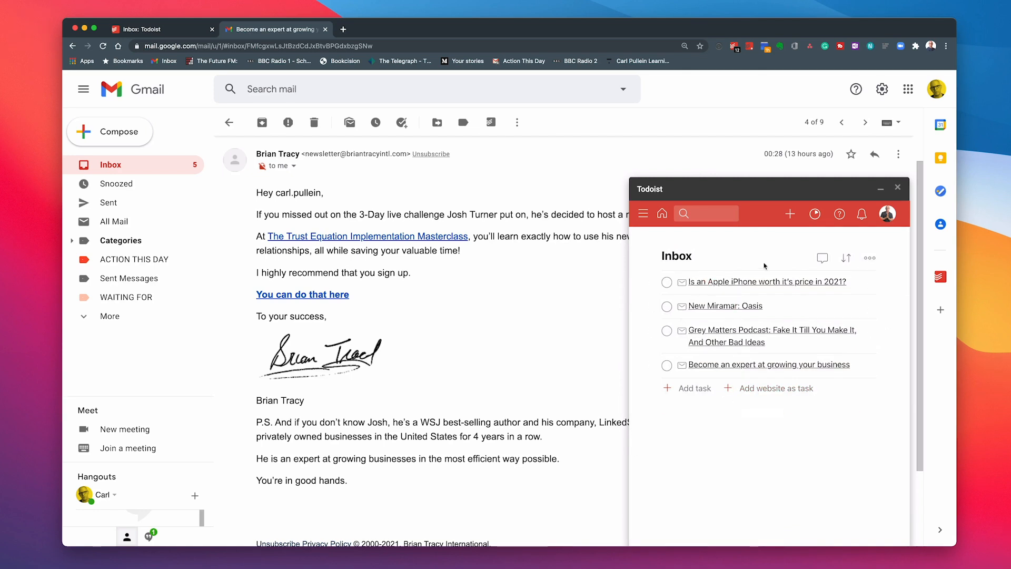
click(898, 188)
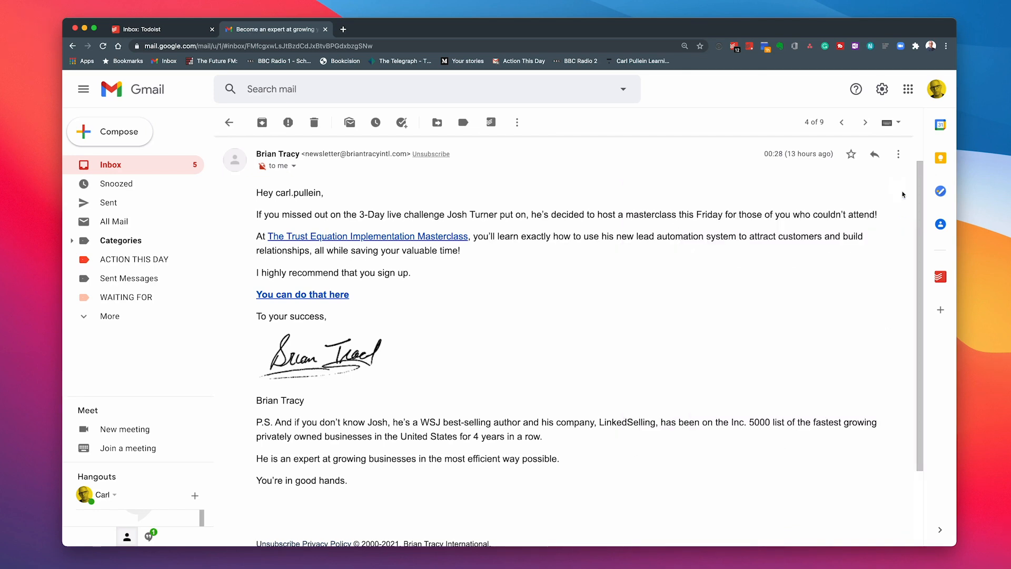
- Compare the Inbox tasks in the Todoist web app with the Gmail inbox and the opened Quora Digest email
click(169, 29)
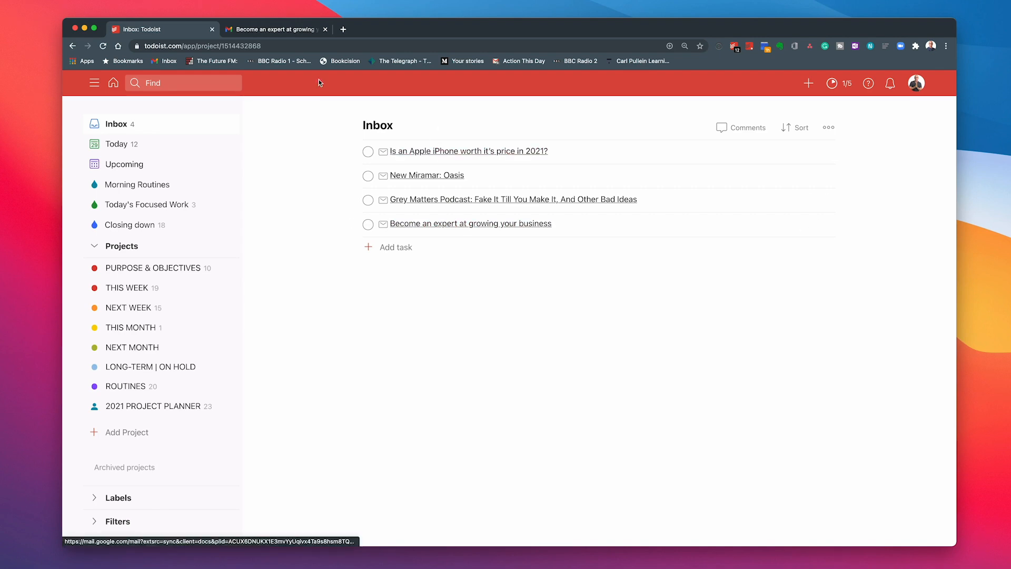
click(295, 32)
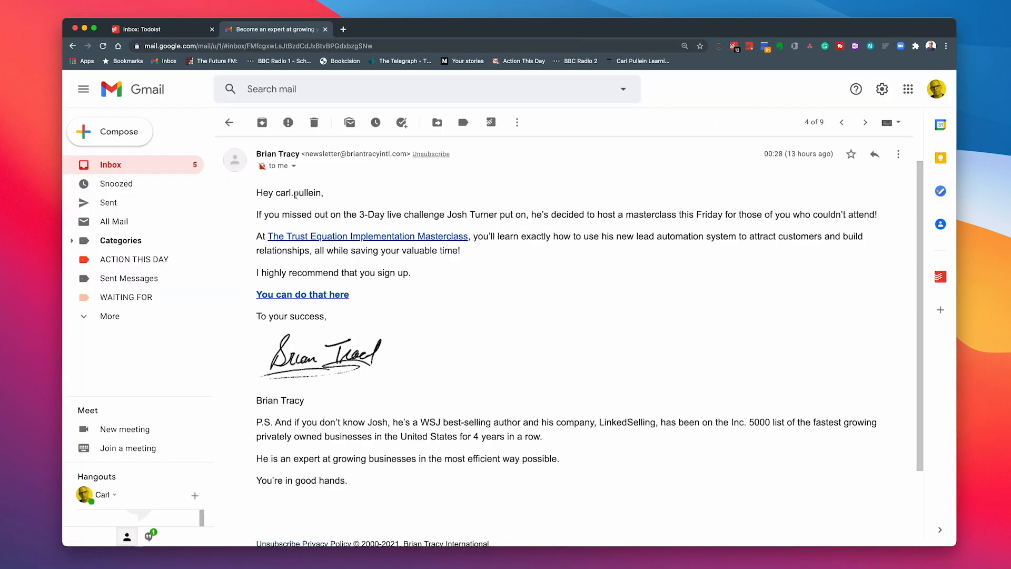
click(126, 167)
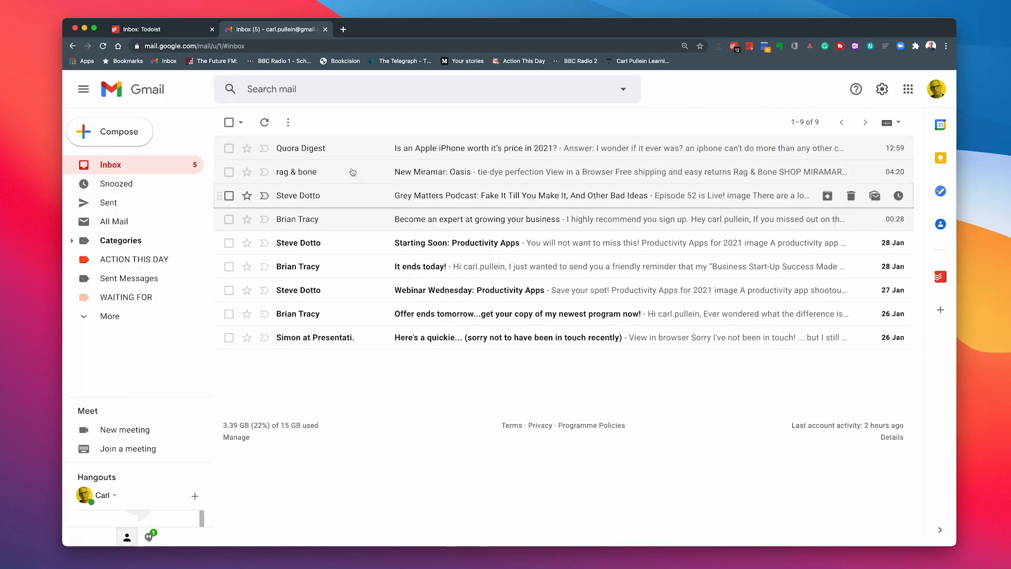
click(416, 153)
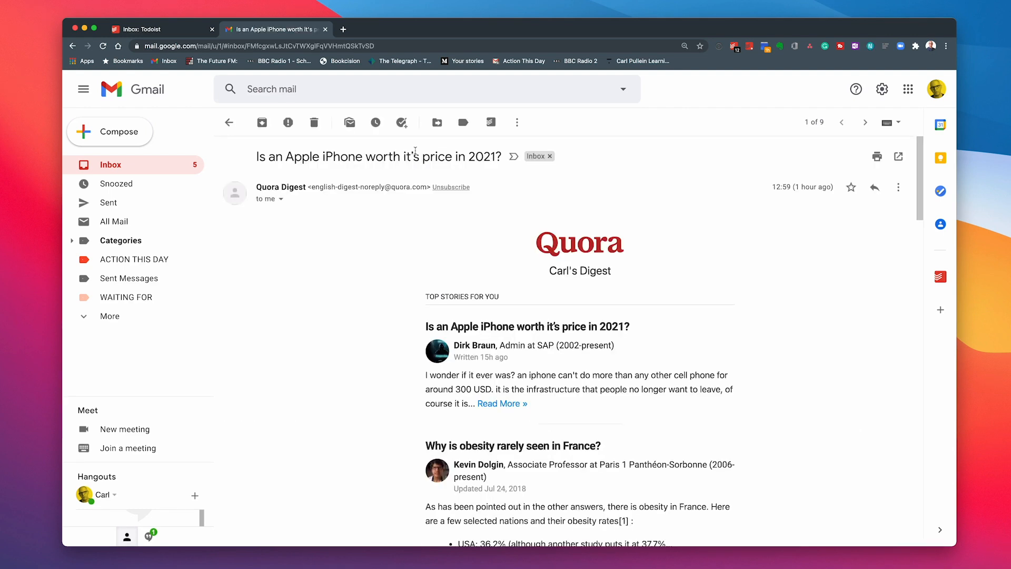
click(148, 31)
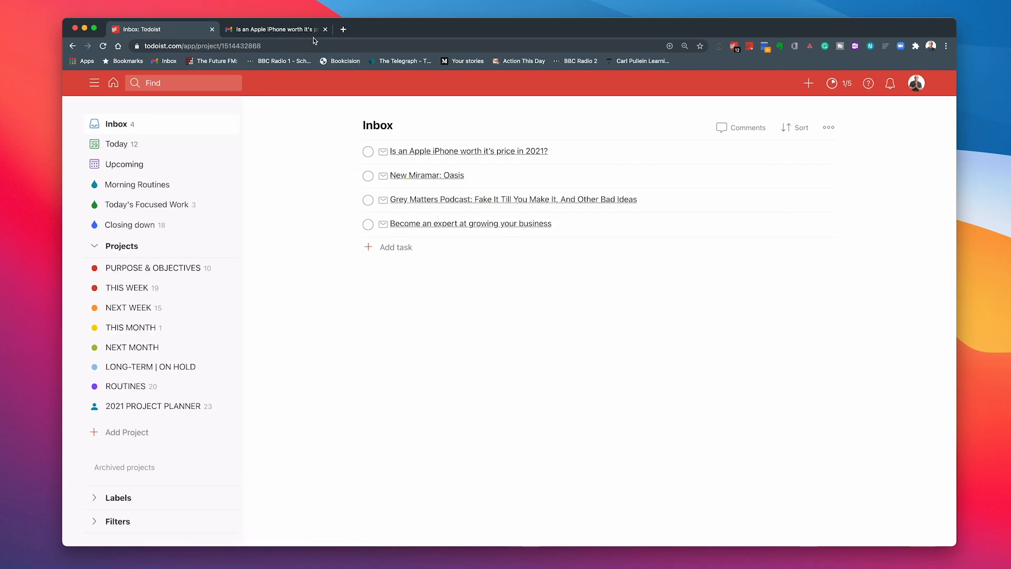
click(291, 33)
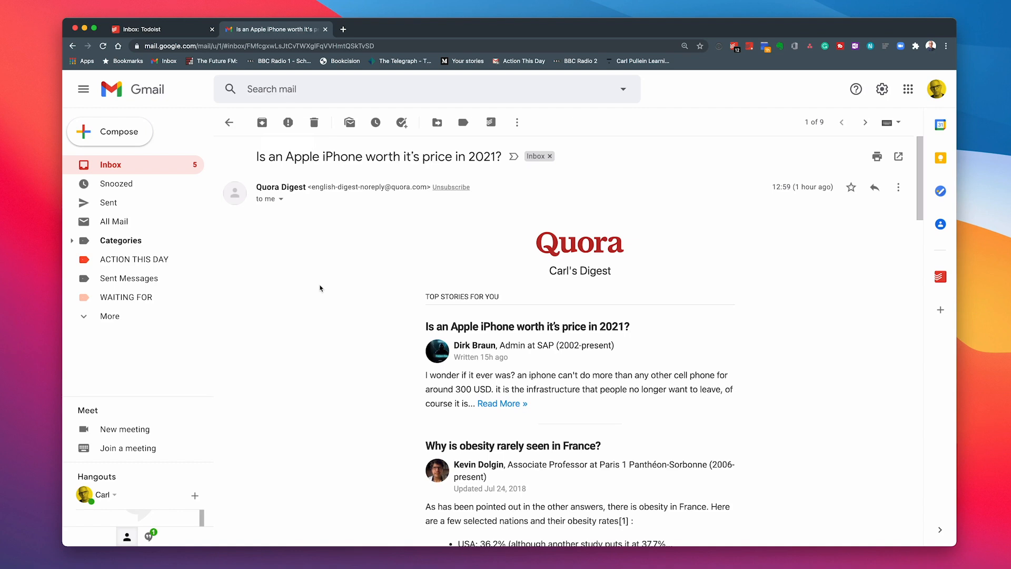
- Delete the four inbox emails that were added to Todoist, from the Quora Digest down to "Become an expert at growing your business"
click(107, 167)
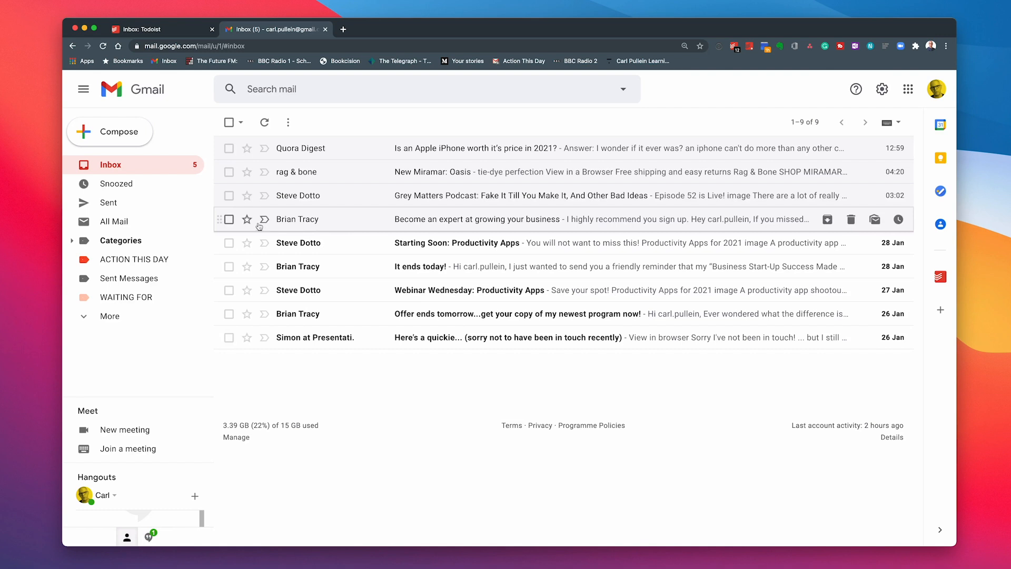
click(228, 219)
click(227, 197)
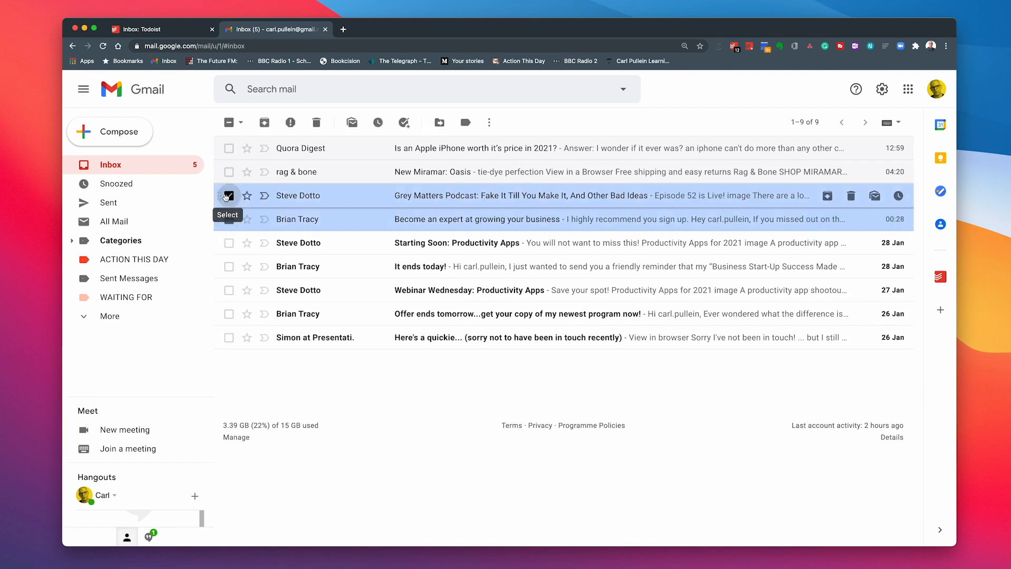
click(228, 172)
click(228, 150)
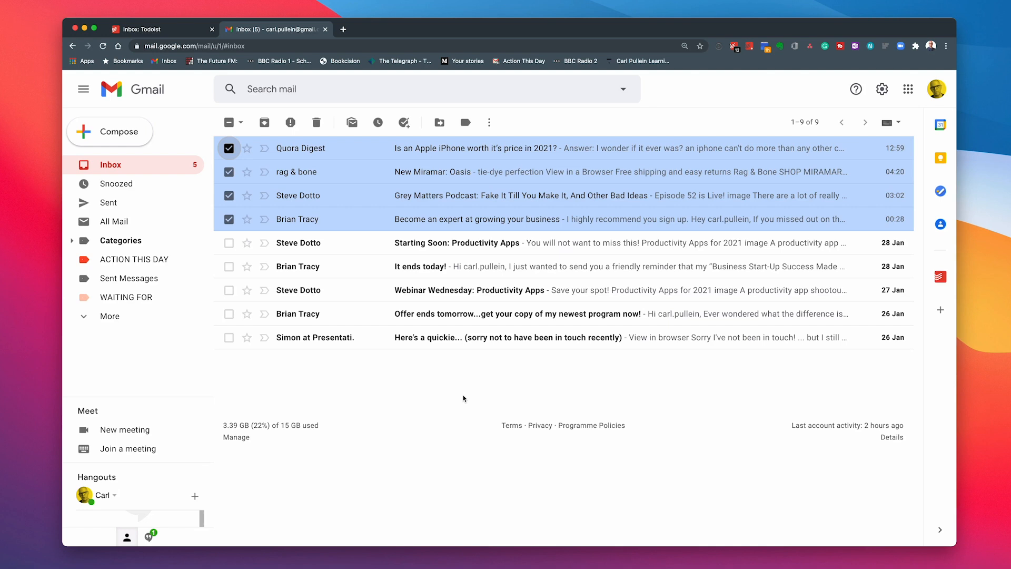
click(317, 122)
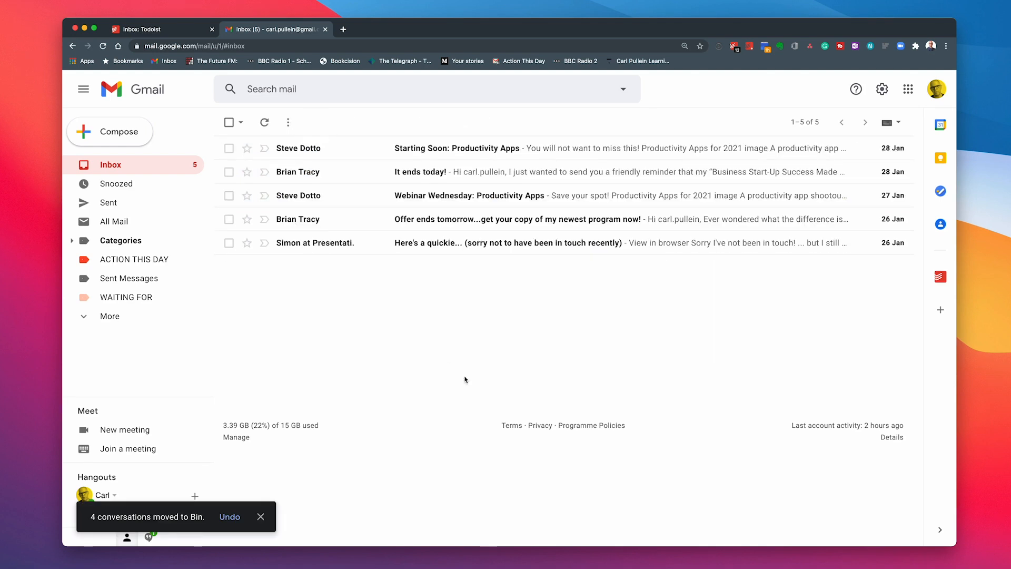
- Move the email "Starting Soon: Productivity Apps" to the ACTION THIS DAY folder
click(310, 148)
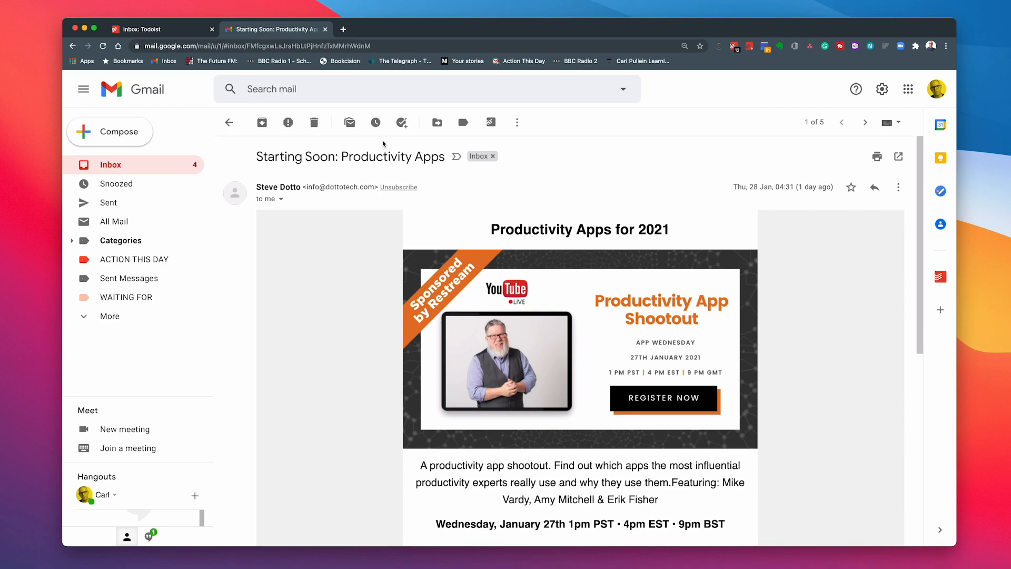
click(440, 124)
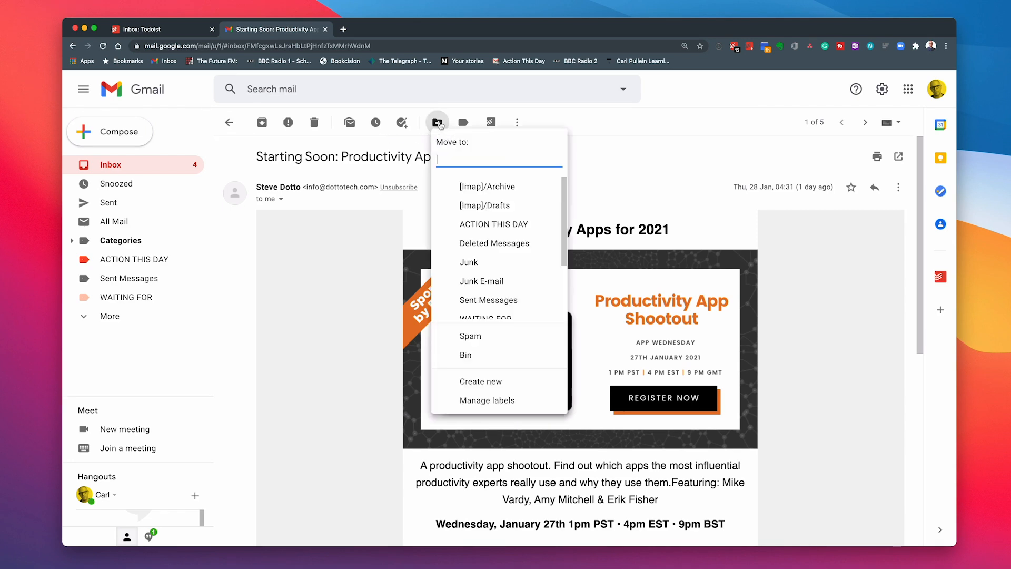
click(496, 226)
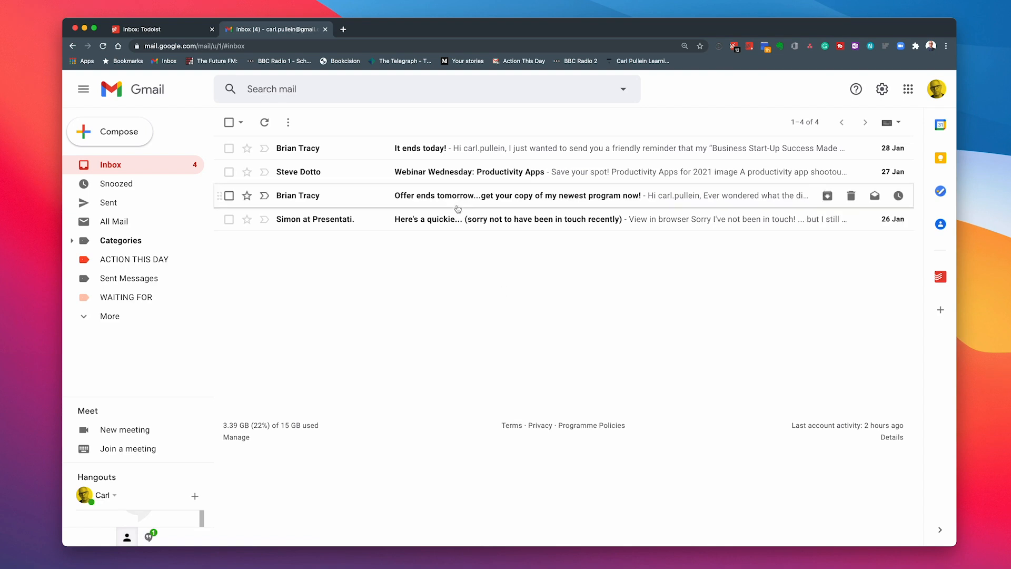
- Move the emails "It ends today!" and "Webinar Wednesday: Productivity Apps" from the inbox to the ACTION THIS DAY folder
click(430, 148)
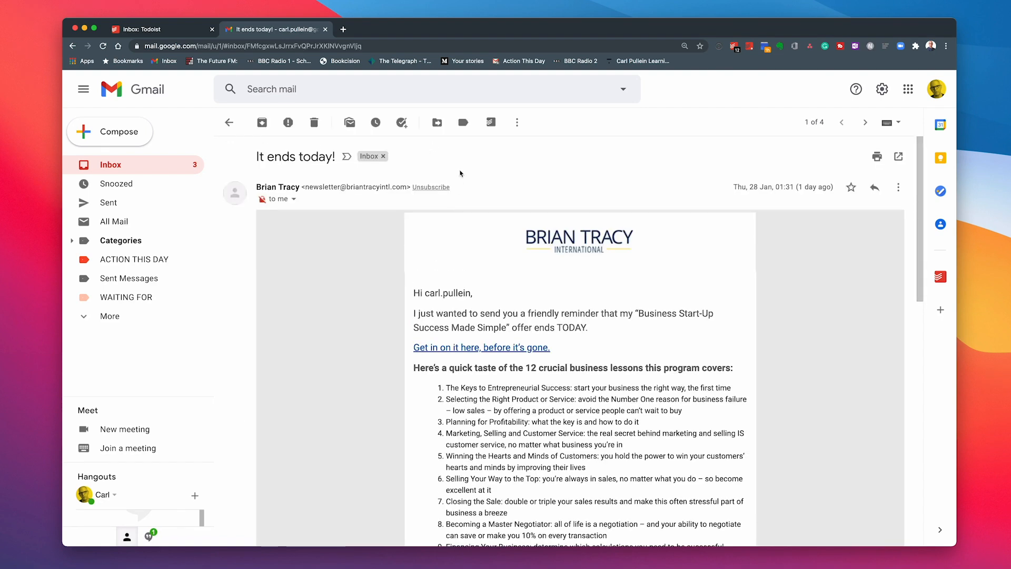
click(437, 122)
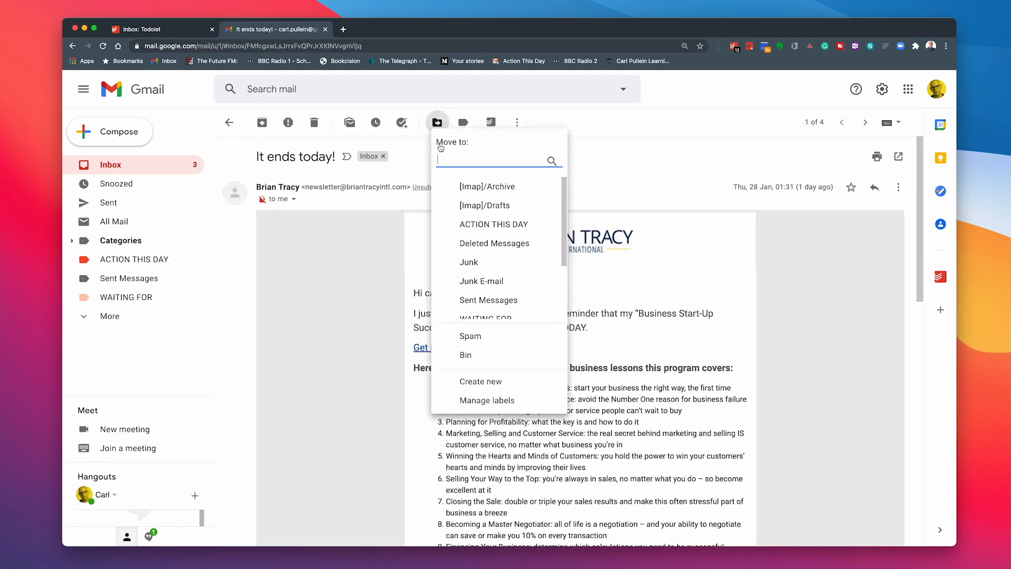
click(475, 225)
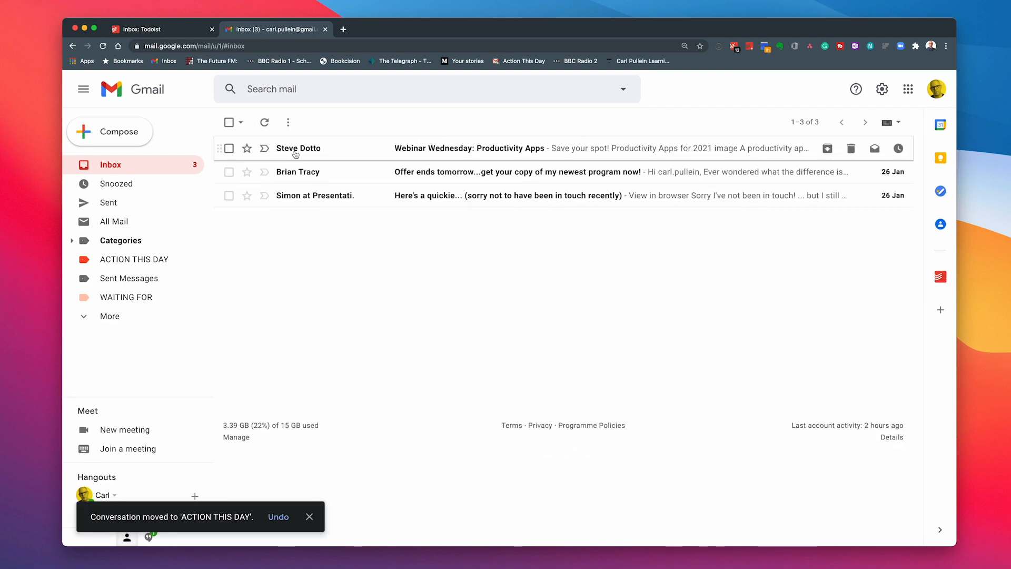
click(296, 153)
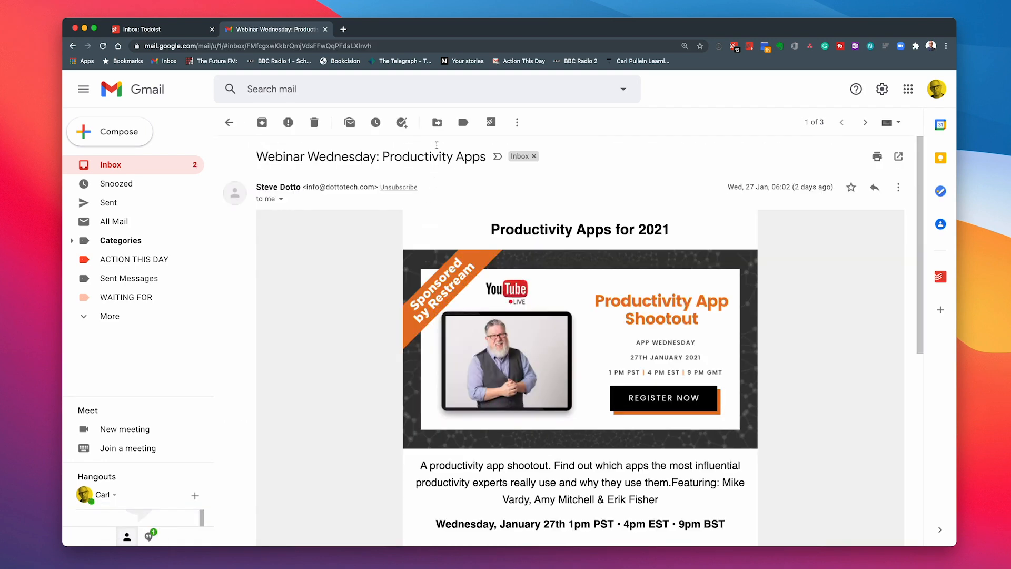
click(437, 122)
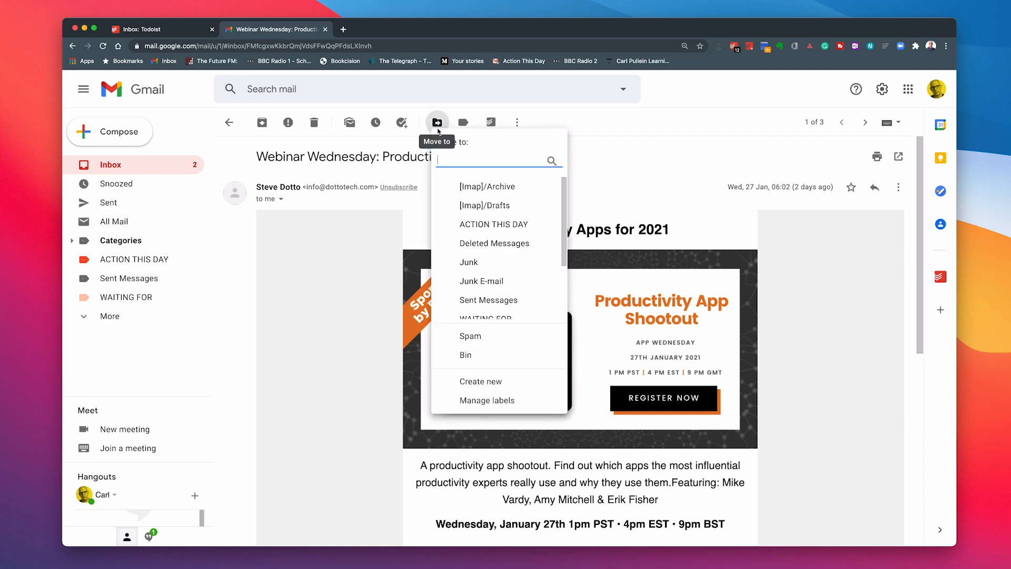
click(482, 225)
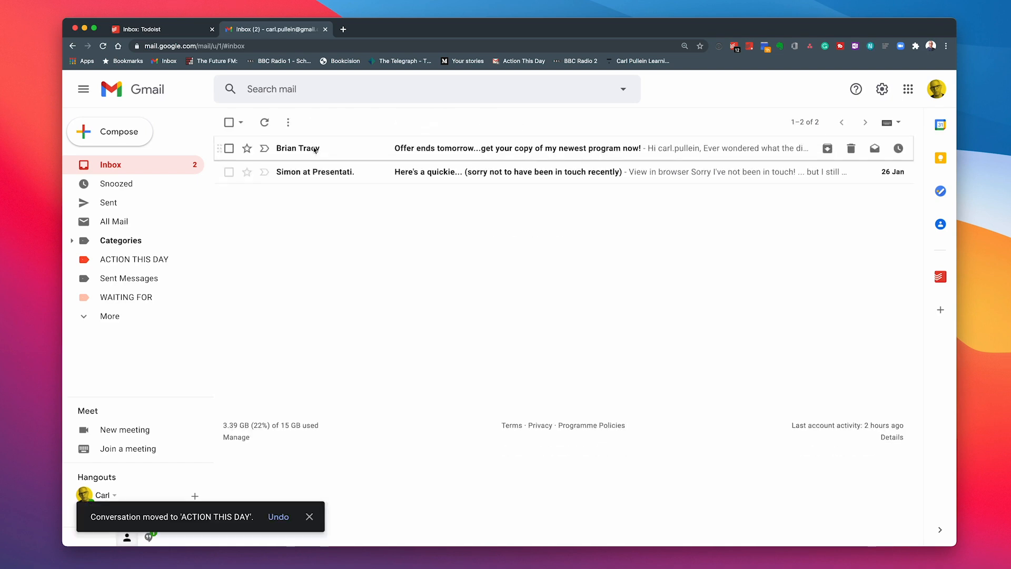
- Move the emails "Offer ends tomorrow..." and "Here's a quickie..." to the ACTION THIS DAY folder and check that folder's contents
click(312, 148)
click(435, 122)
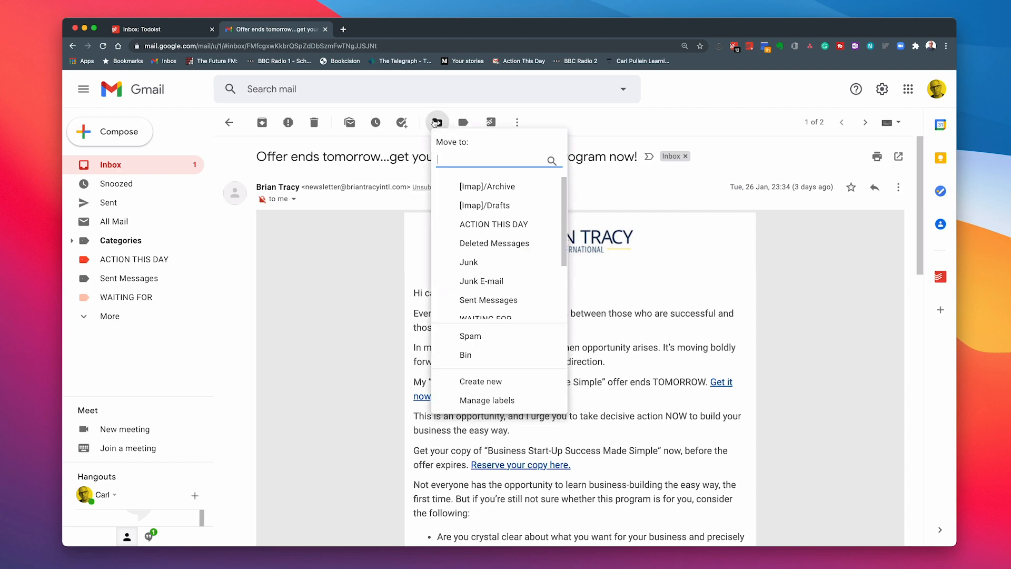
click(492, 225)
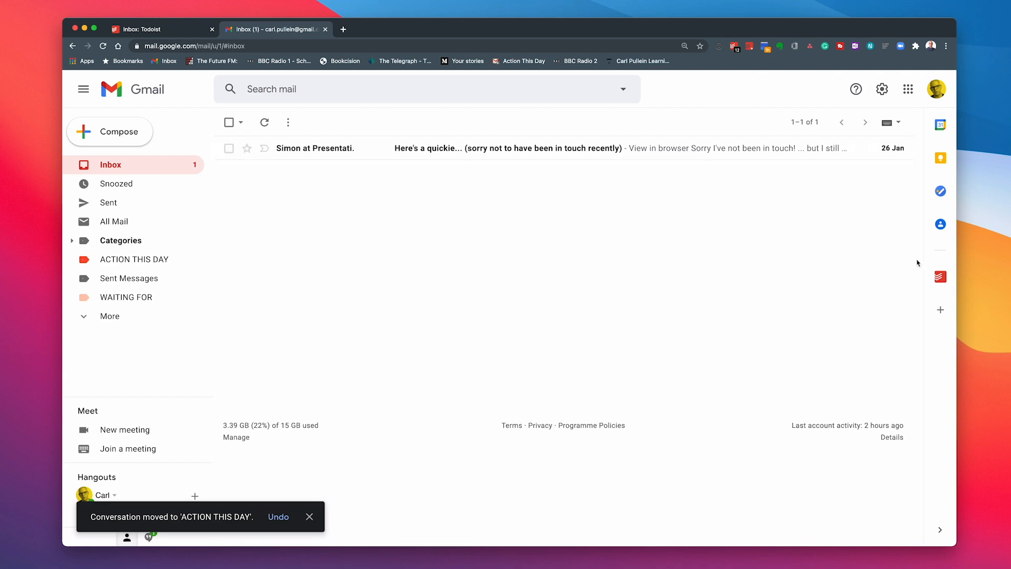
click(425, 150)
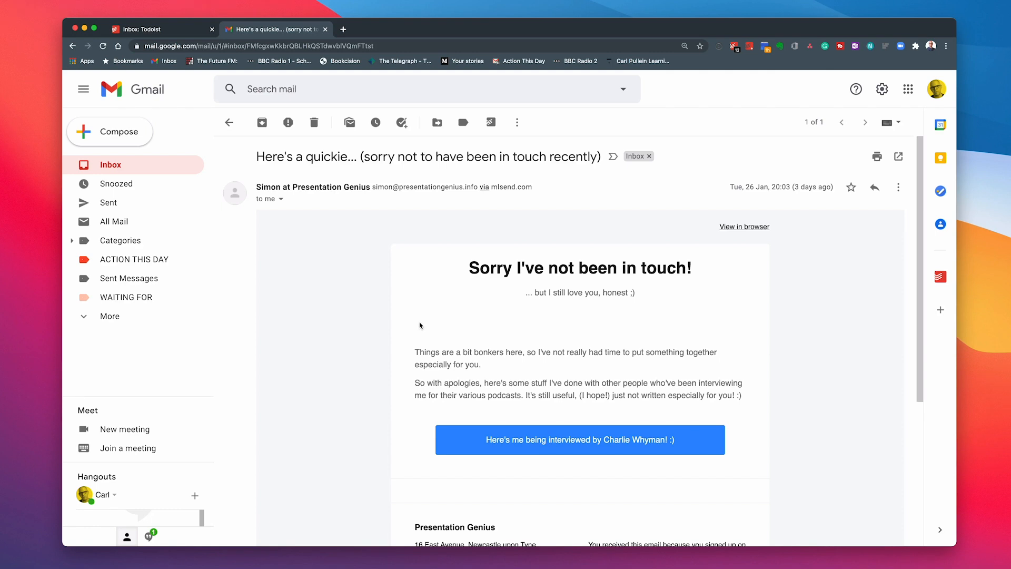
click(438, 122)
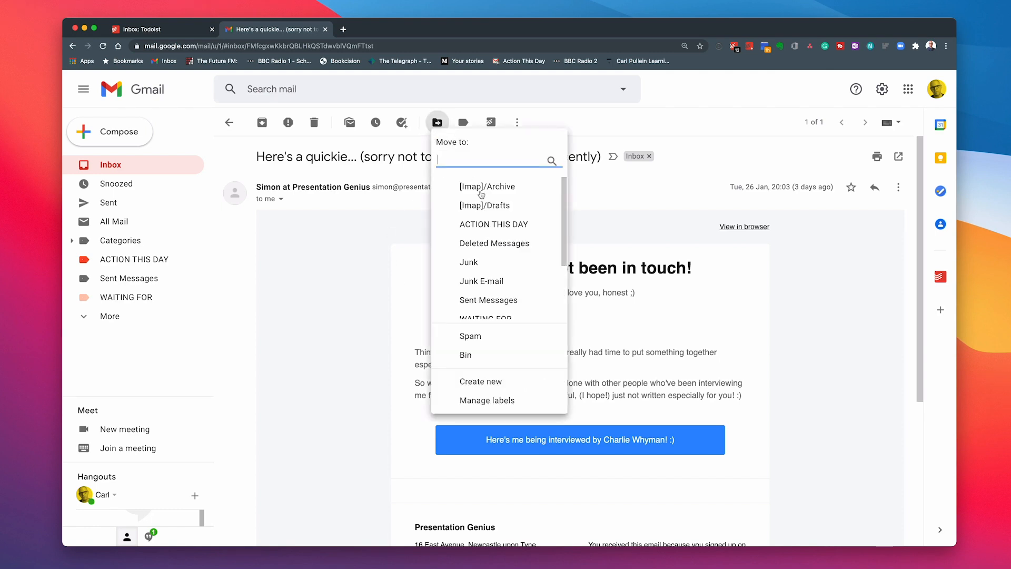
click(489, 224)
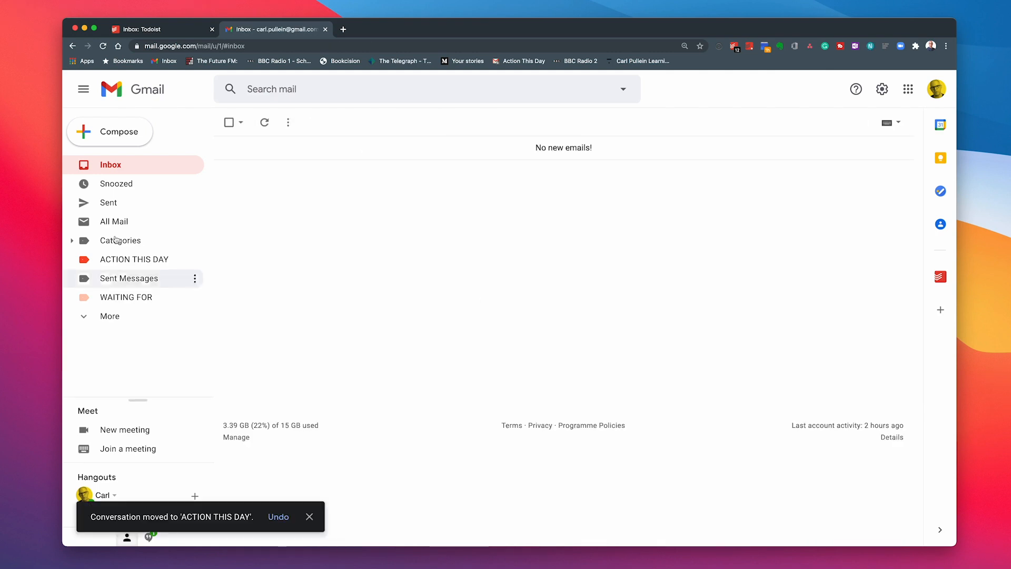
click(132, 267)
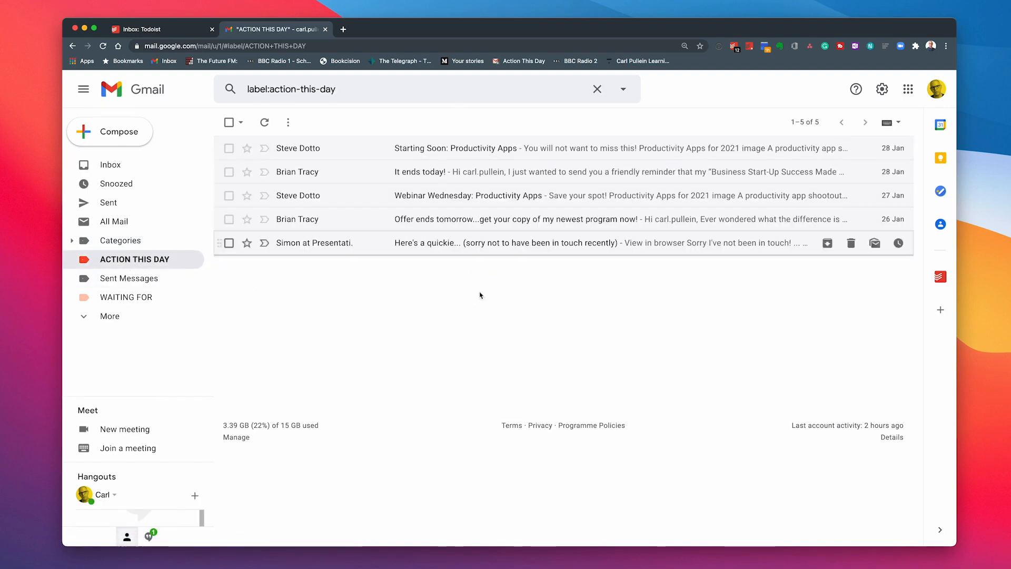
click(119, 169)
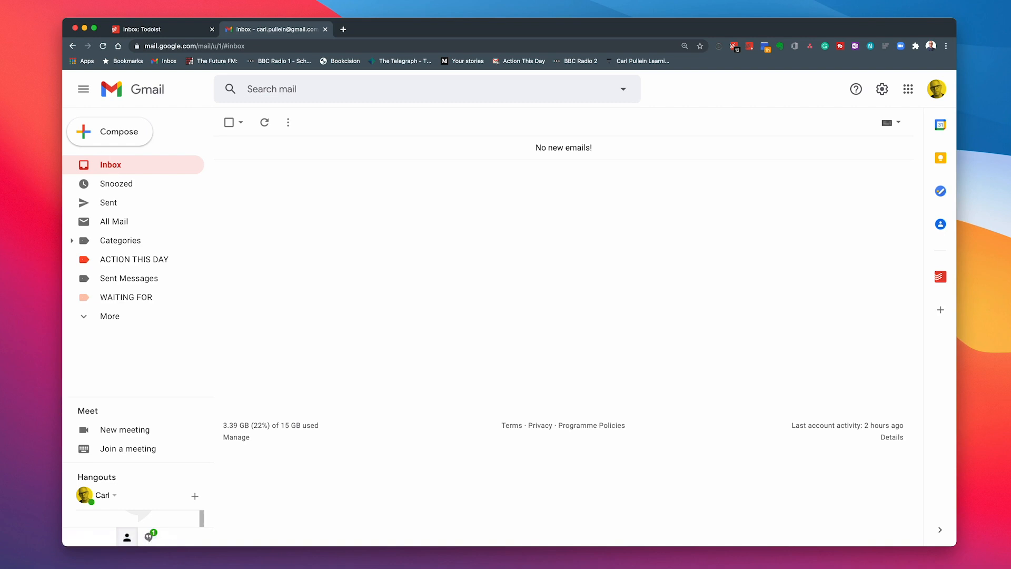
- Switch to Todoist and complete all four email tasks in the Inbox, from the Apple iPhone one to "Become an expert at growing your business"
click(178, 30)
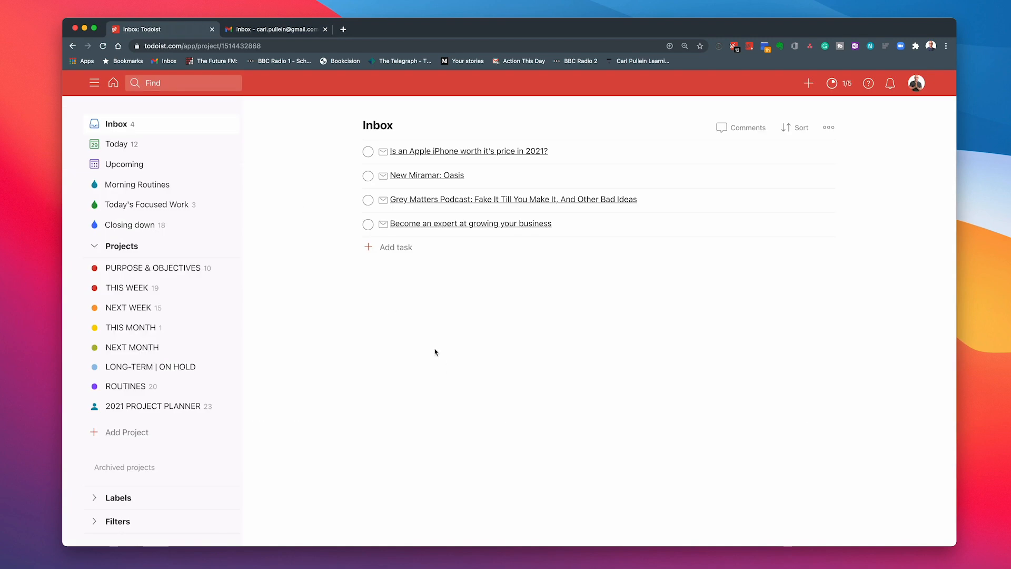
click(368, 152)
click(367, 151)
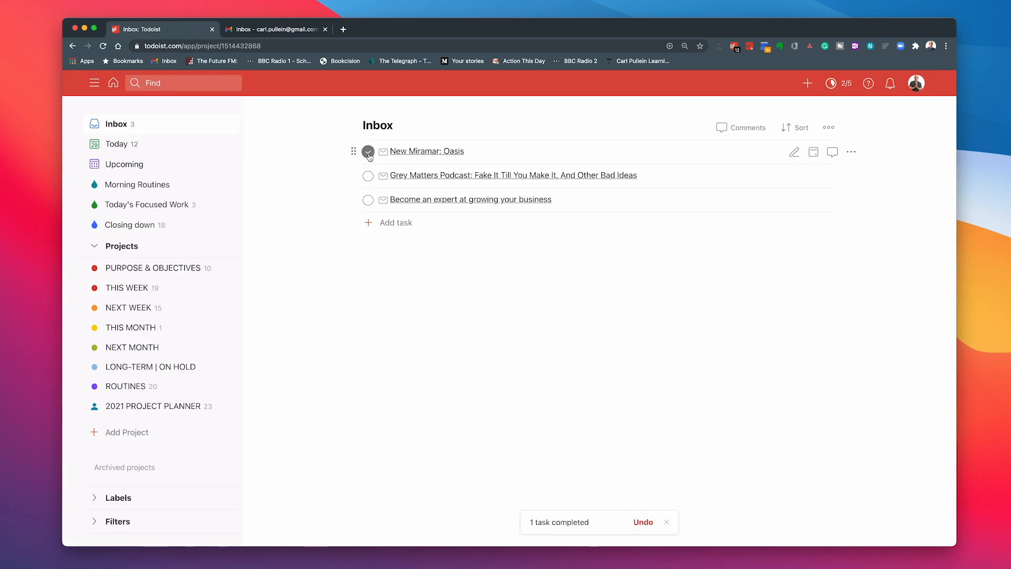
click(368, 153)
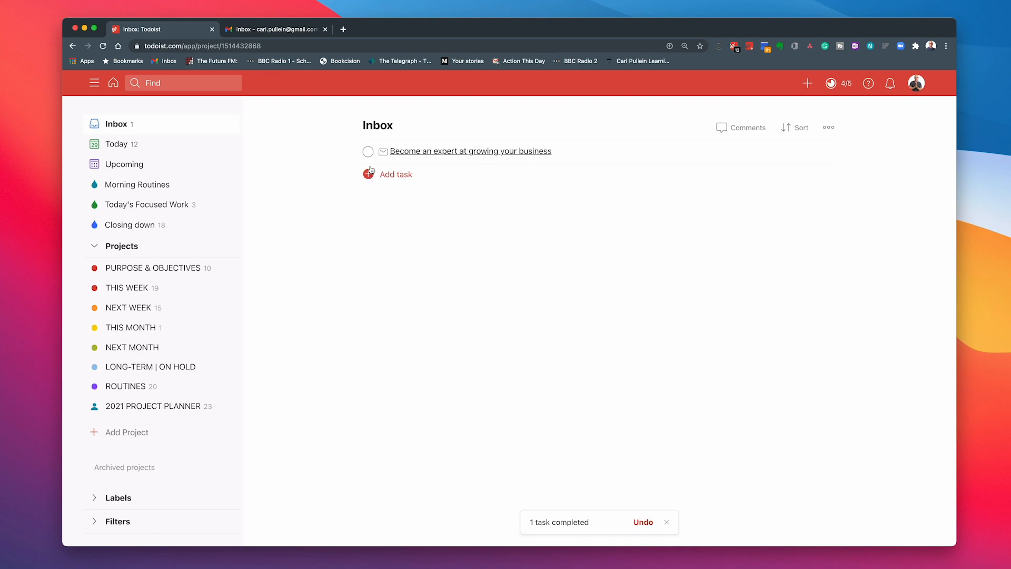
click(368, 152)
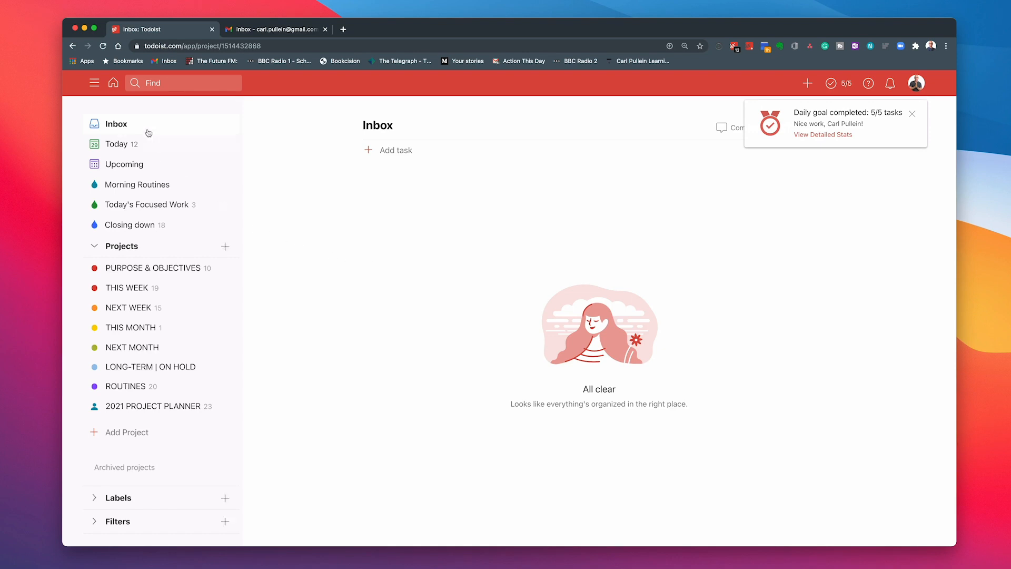
- View today's tasks in Todoist and follow the link of the "Clear Action This Day folder" task to Gmail
click(122, 145)
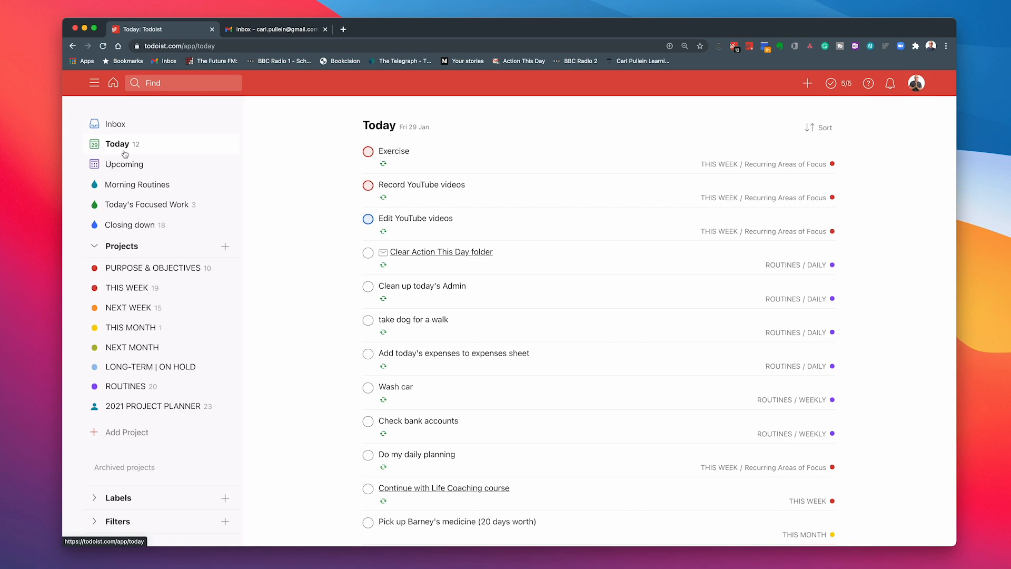
scroll(314, 204, down, 1)
scroll(315, 204, down, 1)
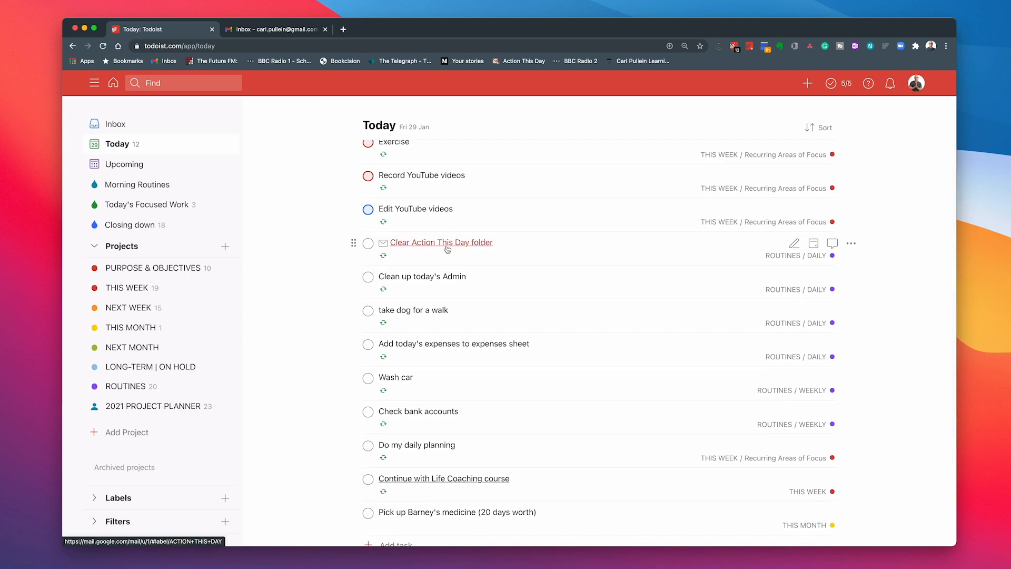
click(447, 249)
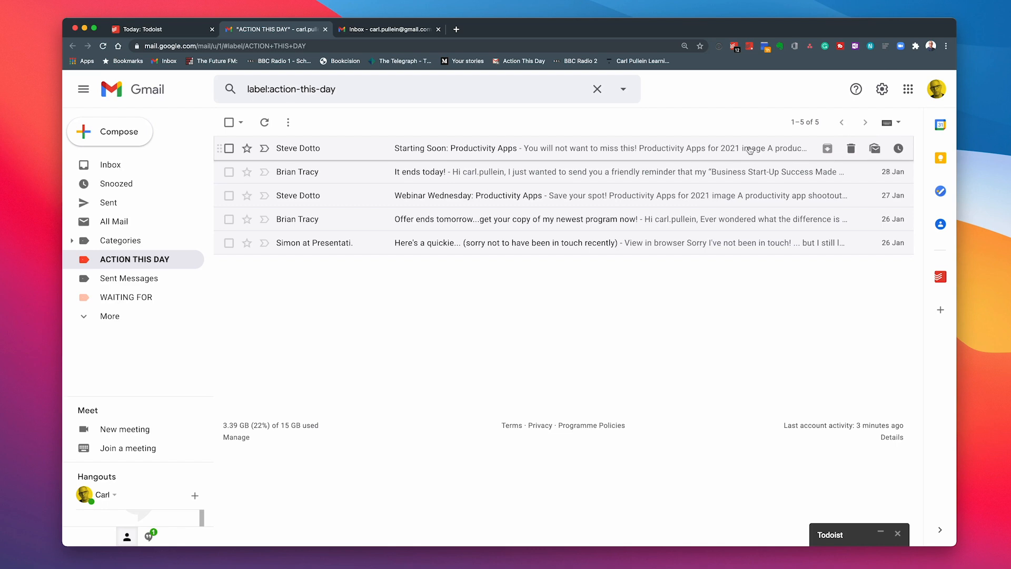
- Read the email "Starting Soon: Productivity Apps", open an empty reply to it, and return to the ACTION THIS DAY folder
click(714, 148)
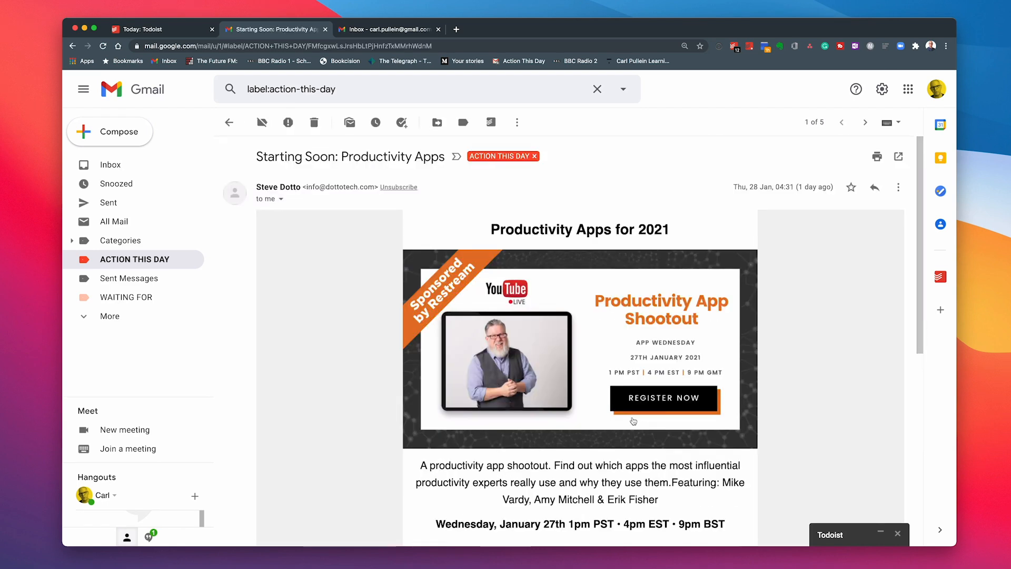
scroll(631, 421, down, 7)
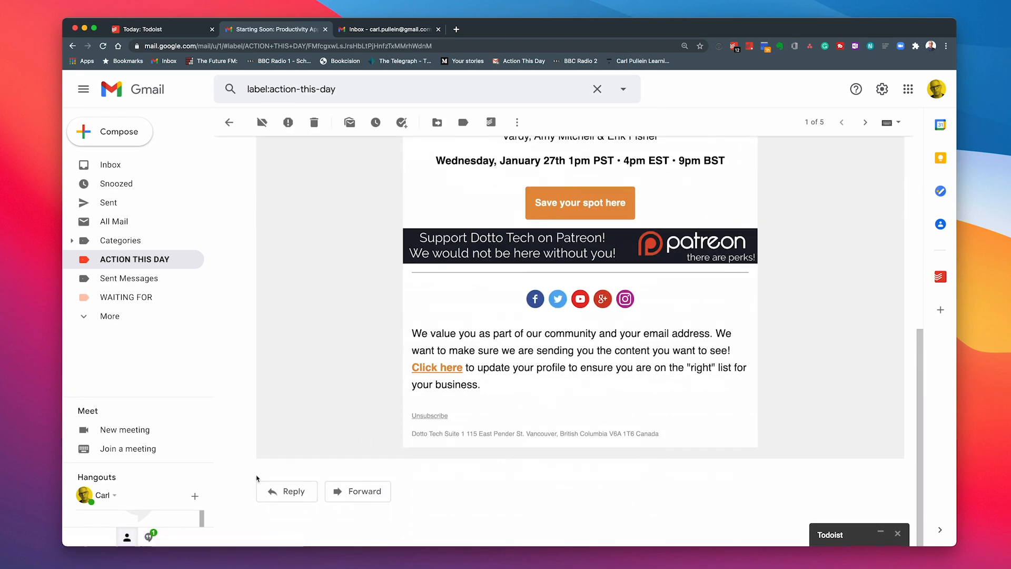
click(287, 490)
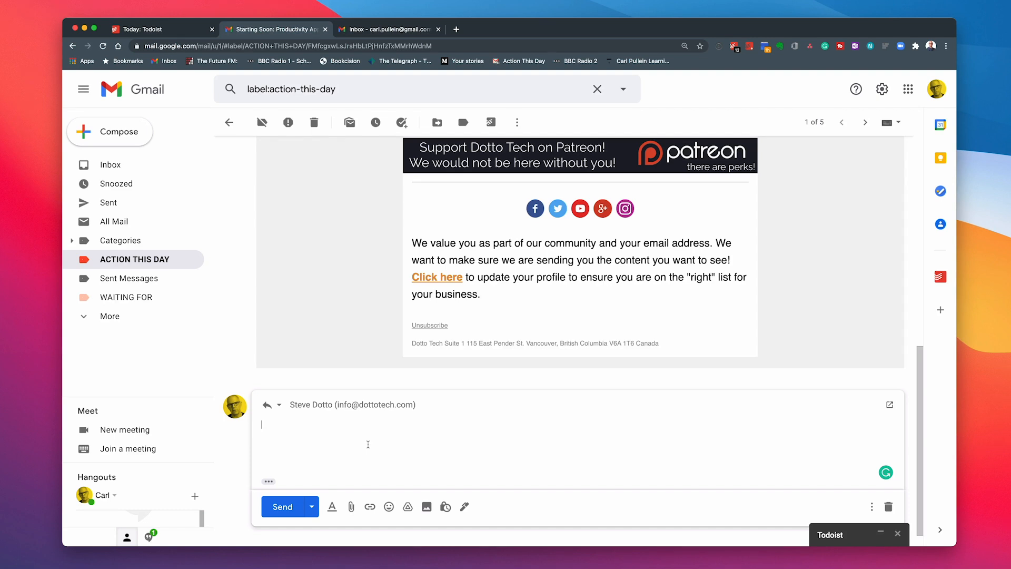
scroll(377, 421, up, 15)
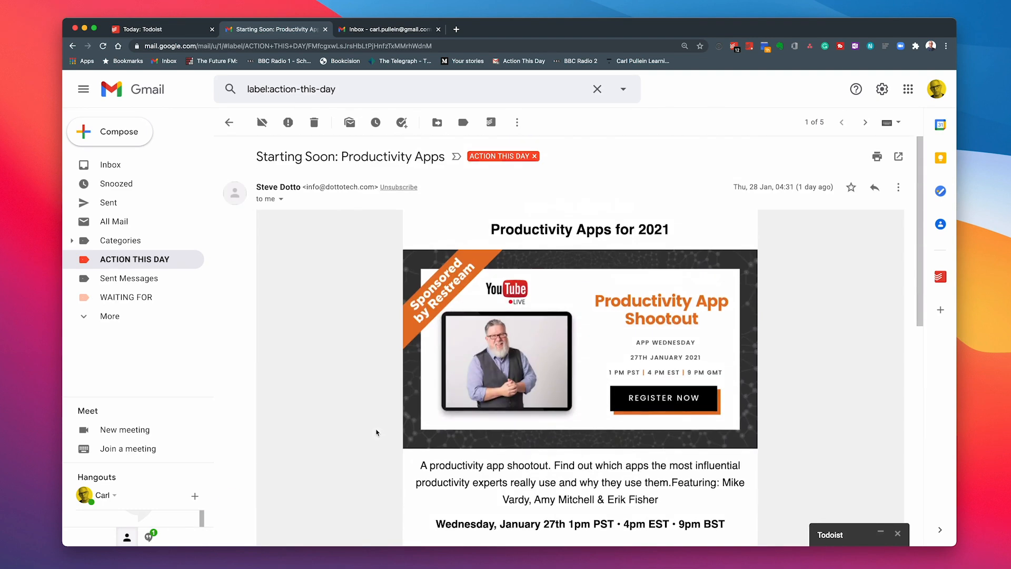
click(146, 260)
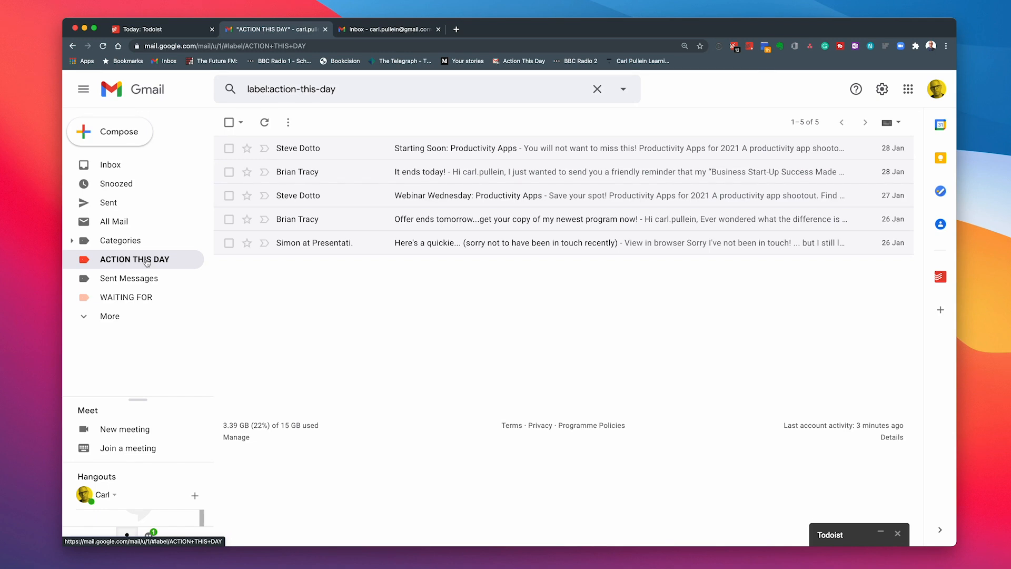
- Open the ACTION THIS DAY folder in the Gmail inbox page and copy its web address
click(162, 30)
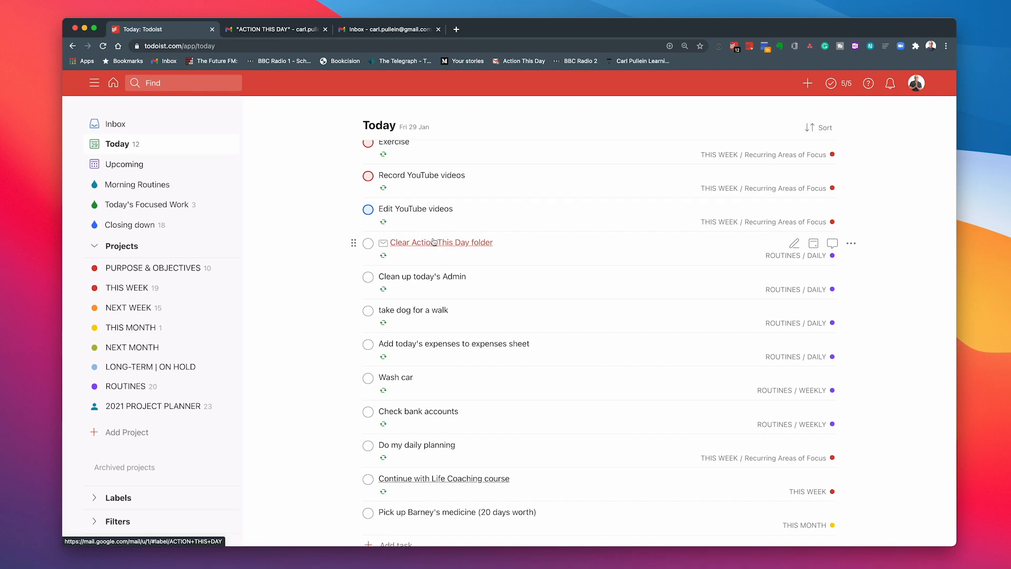
click(373, 30)
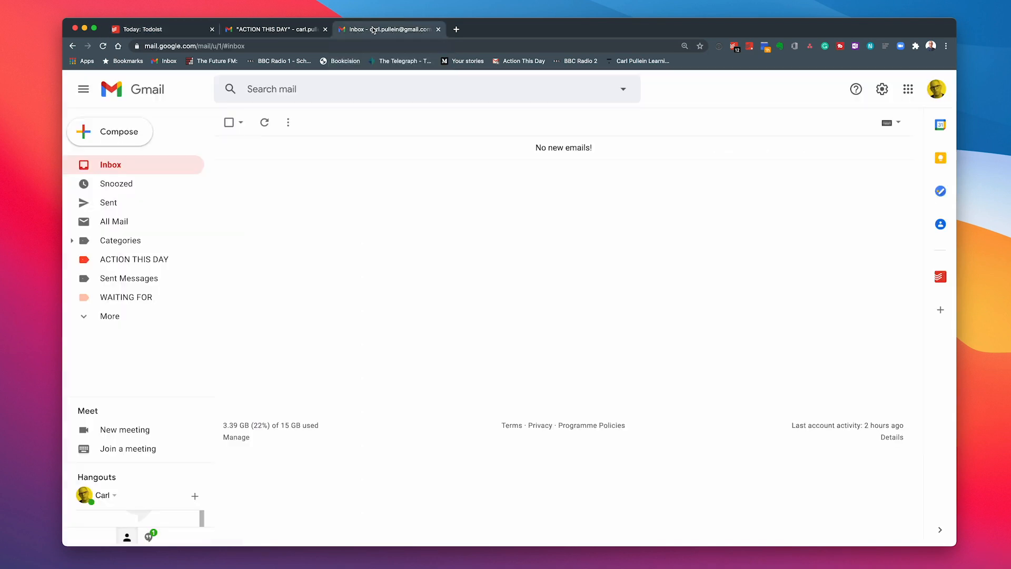
click(132, 260)
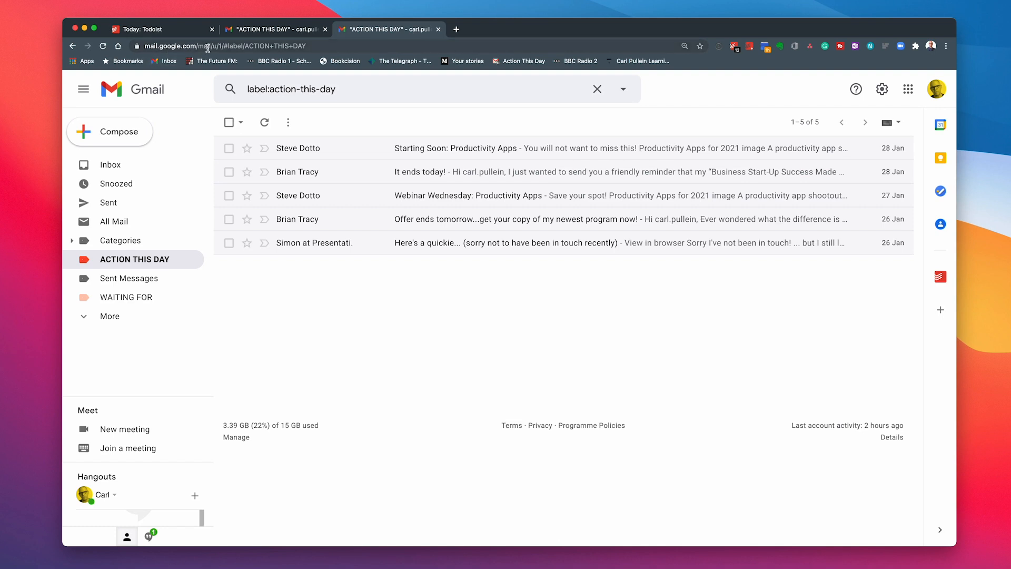
click(314, 41)
key(super+c)
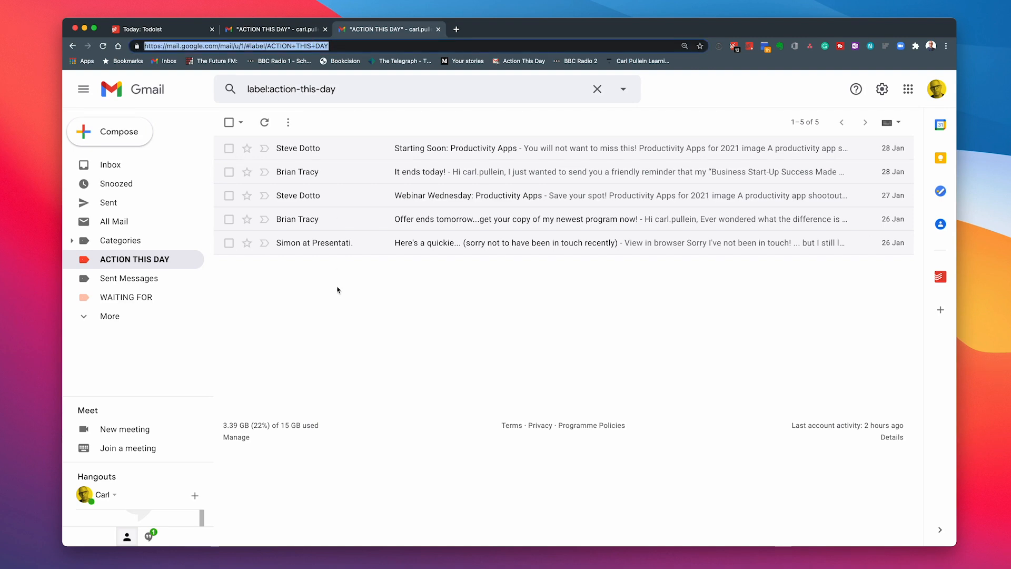
click(340, 311)
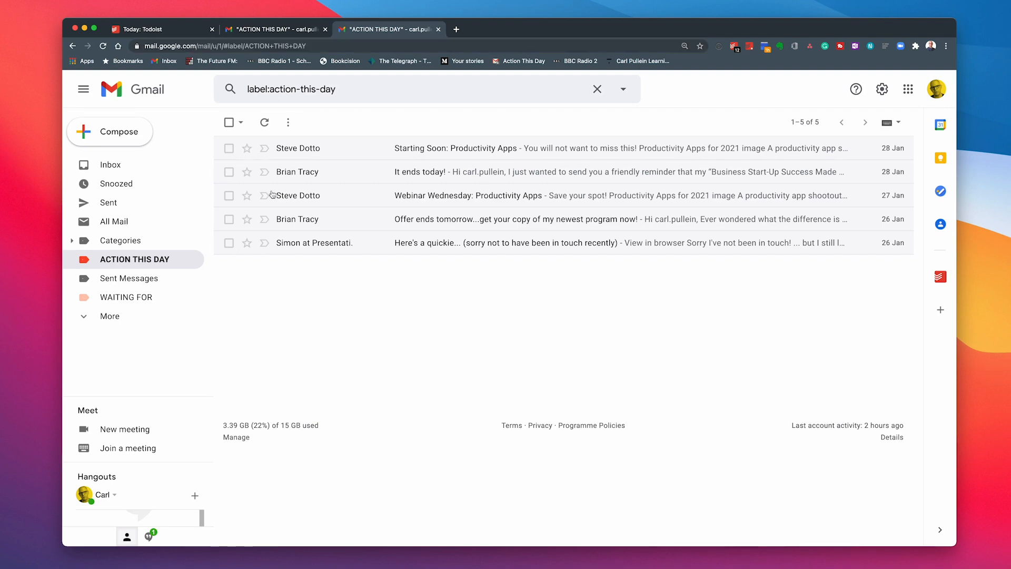
- Add a task to the Todoist Inbox consisting of the copied folder link followed by "(Clear Action This Day folder)"
click(153, 31)
click(149, 122)
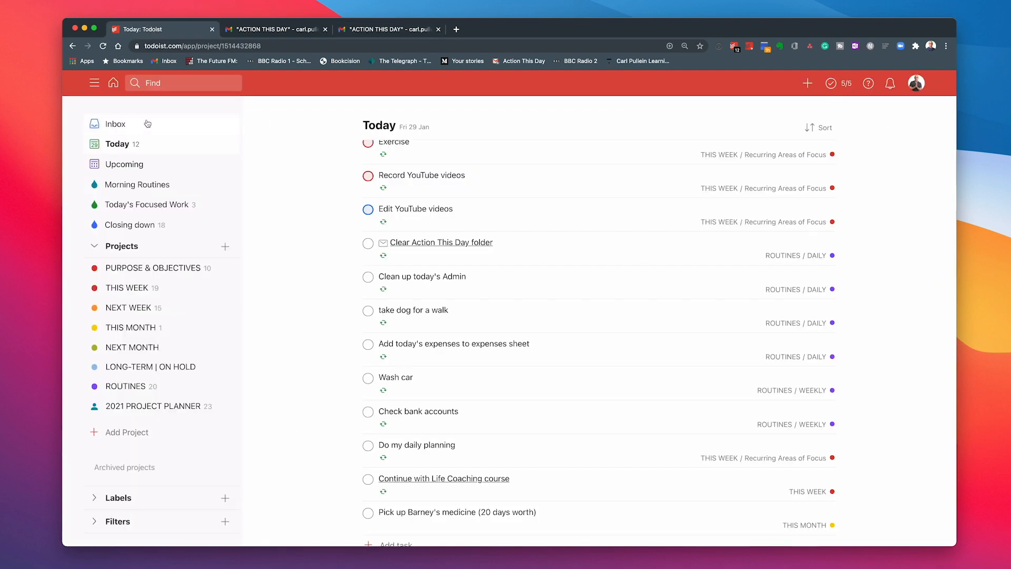
click(405, 152)
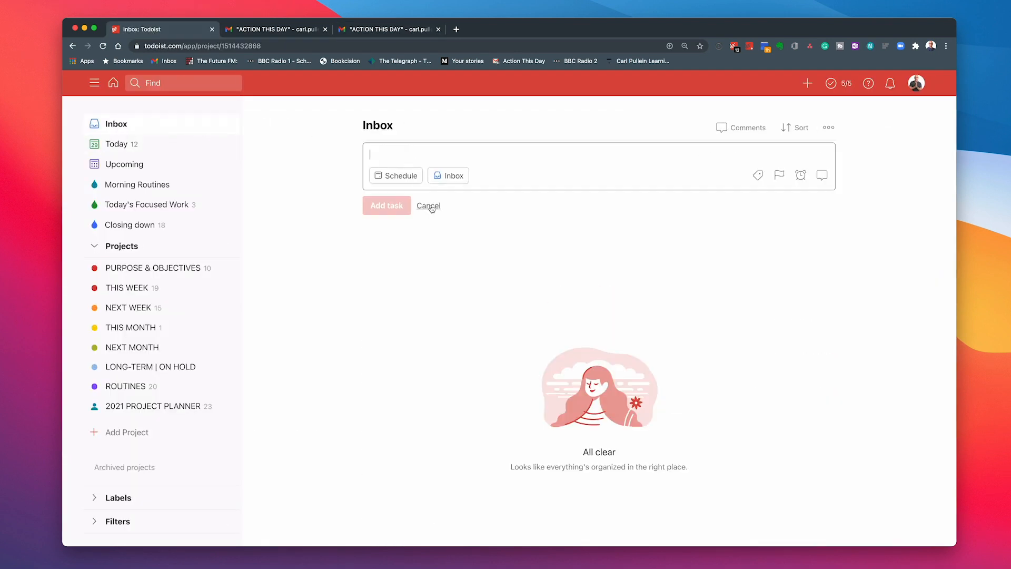
key(super+v)
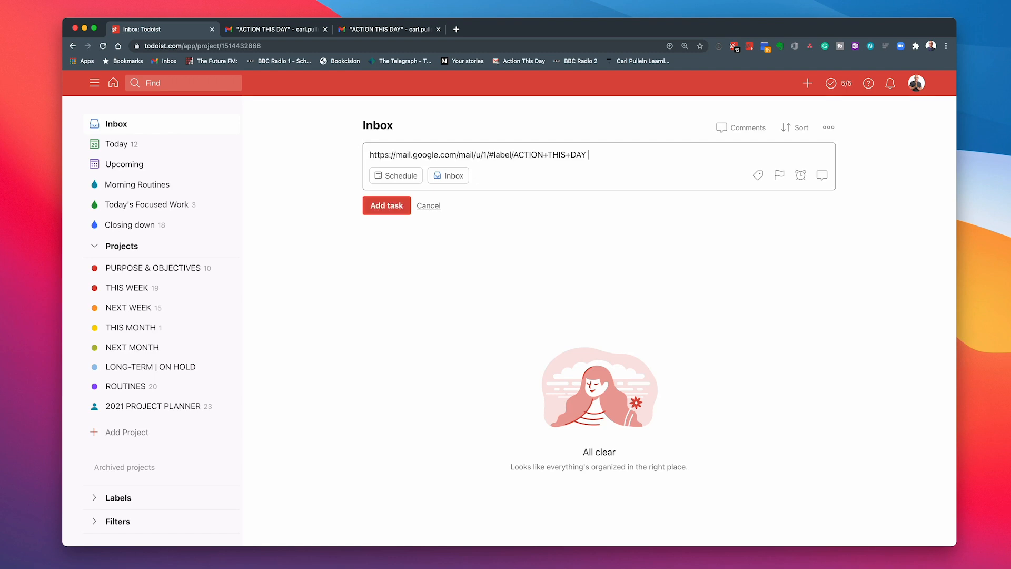
text((Clear Action This Day folder))
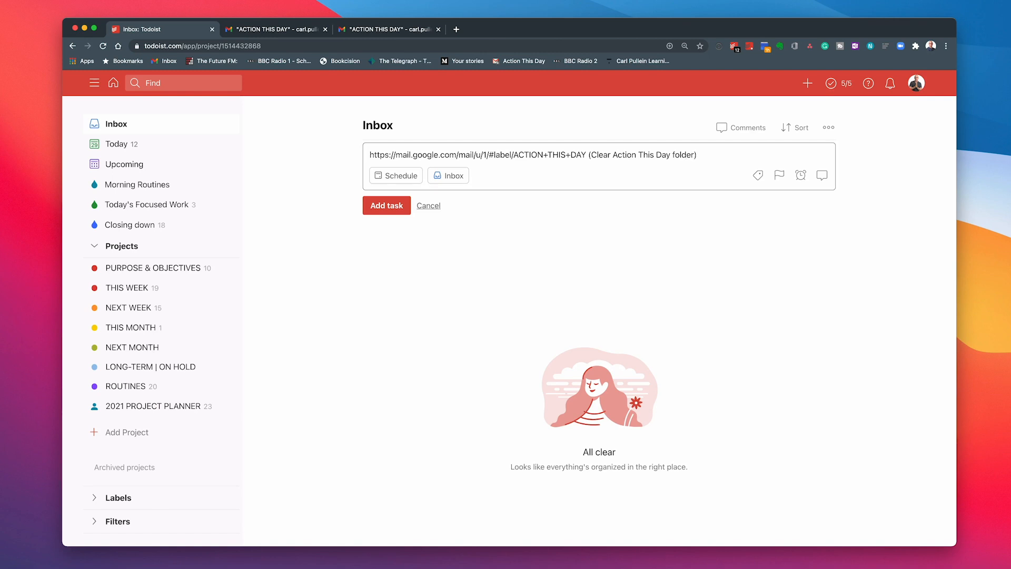
click(380, 210)
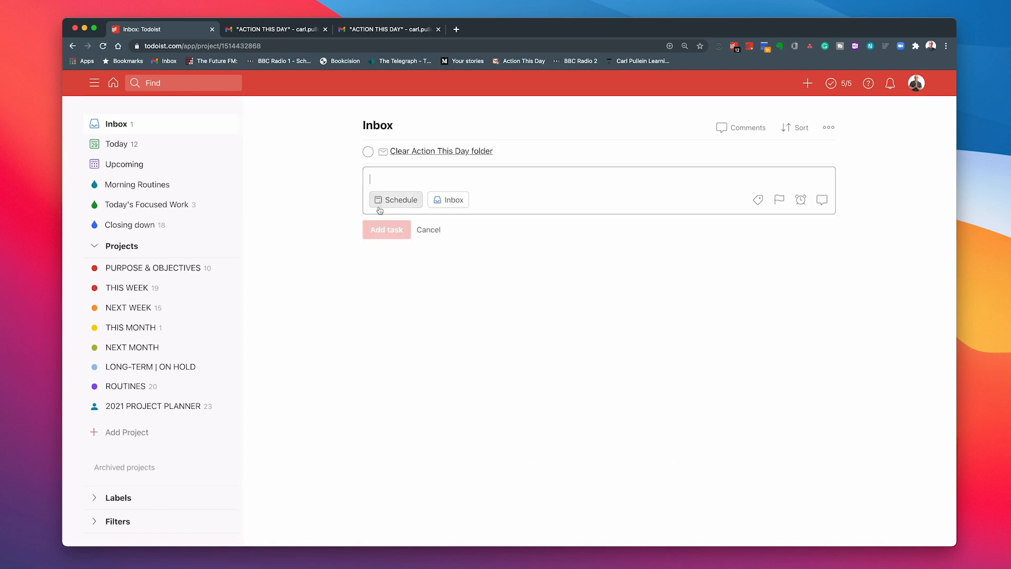
- Test the Gmail link of the "Clear Action This Day folder" task in the Todoist Inbox, then mark that task complete
click(450, 152)
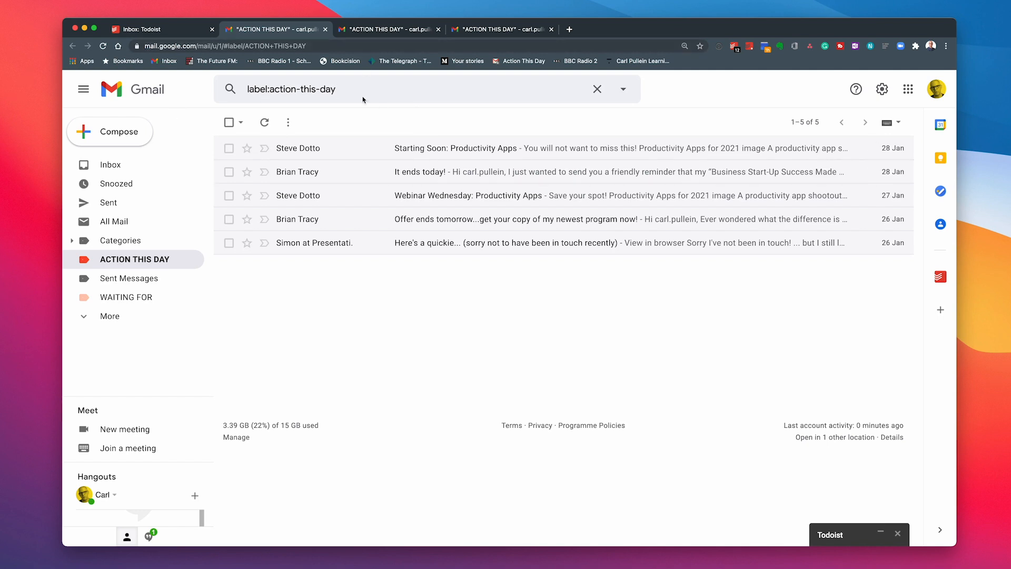
click(159, 30)
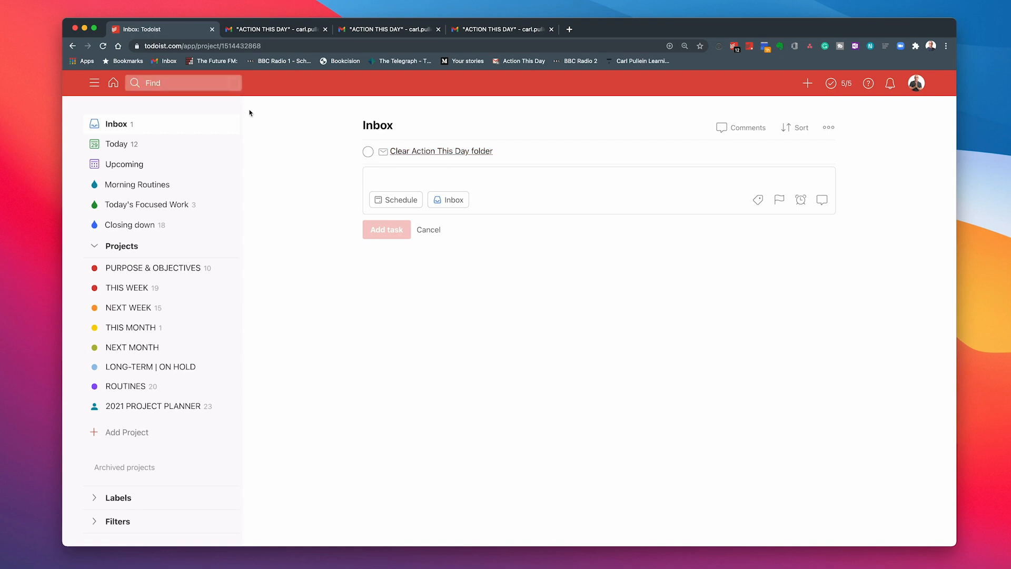
click(427, 230)
click(368, 151)
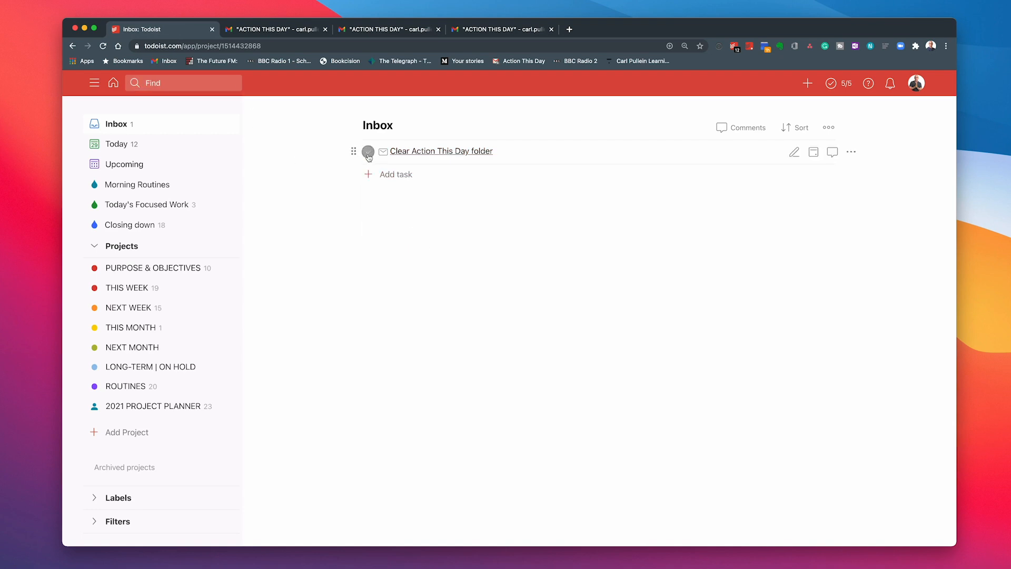
- View today's tasks and inspect the recurring schedule of the "Clear Action This Day folder" task without changing it
click(116, 145)
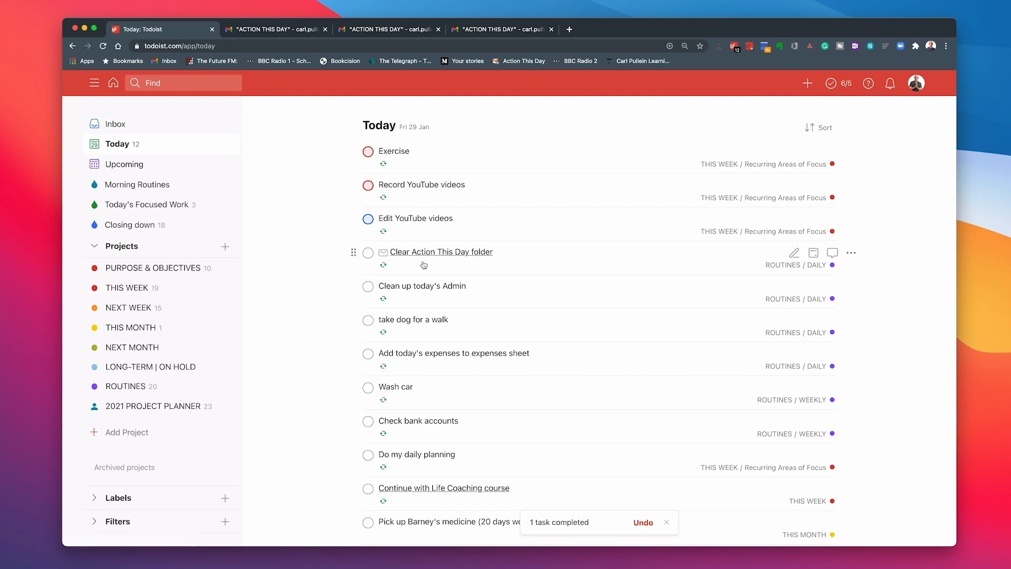
click(585, 257)
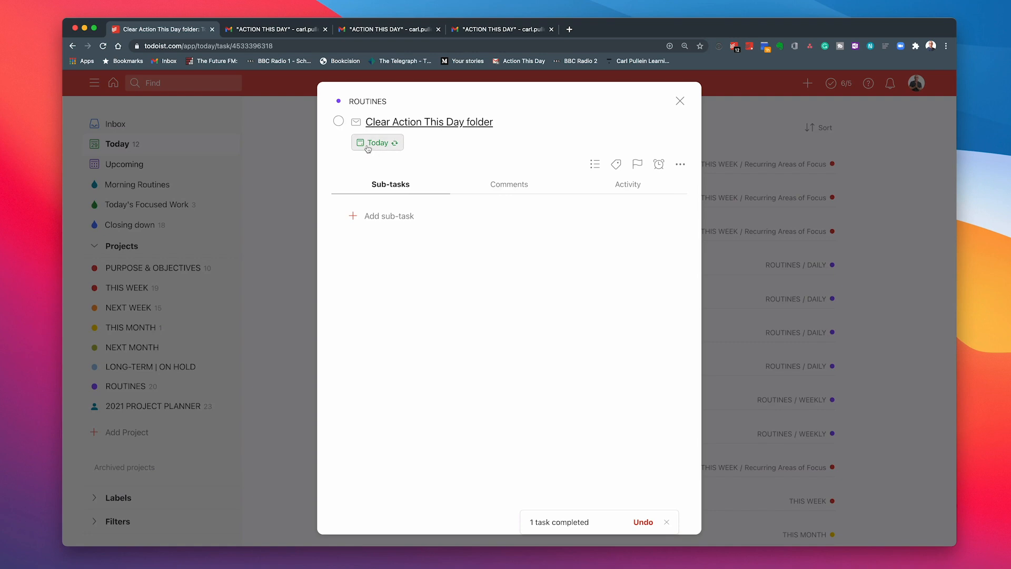
click(368, 147)
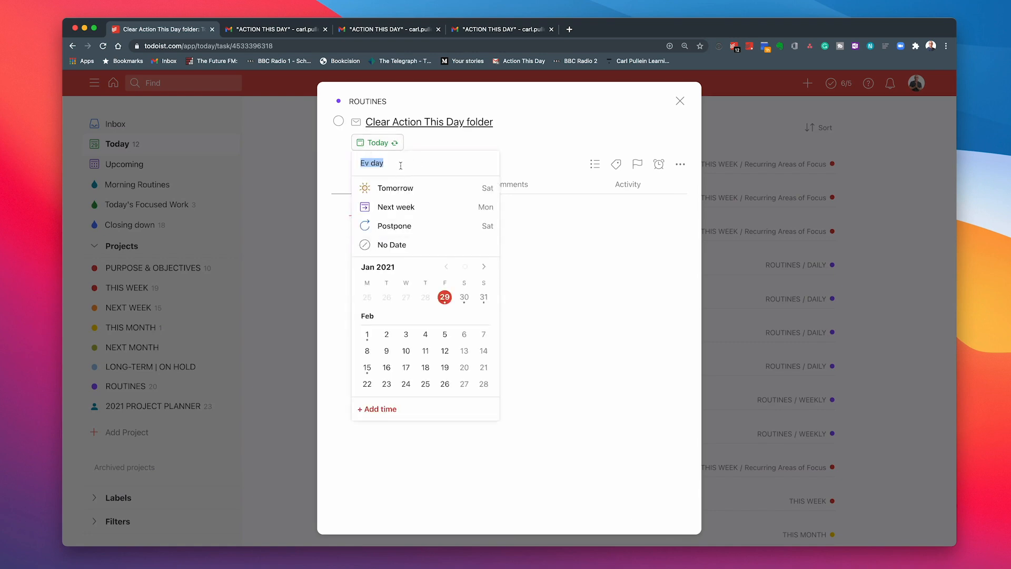
click(513, 141)
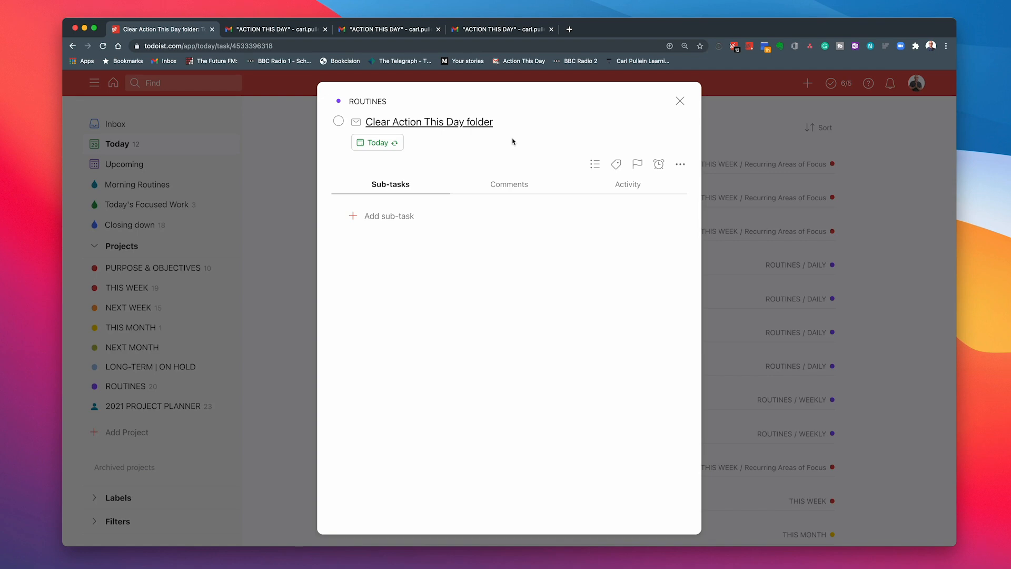
click(679, 101)
- Switch to Gmail, check the inbox for new emails and return to the ACTION THIS DAY folder
click(295, 33)
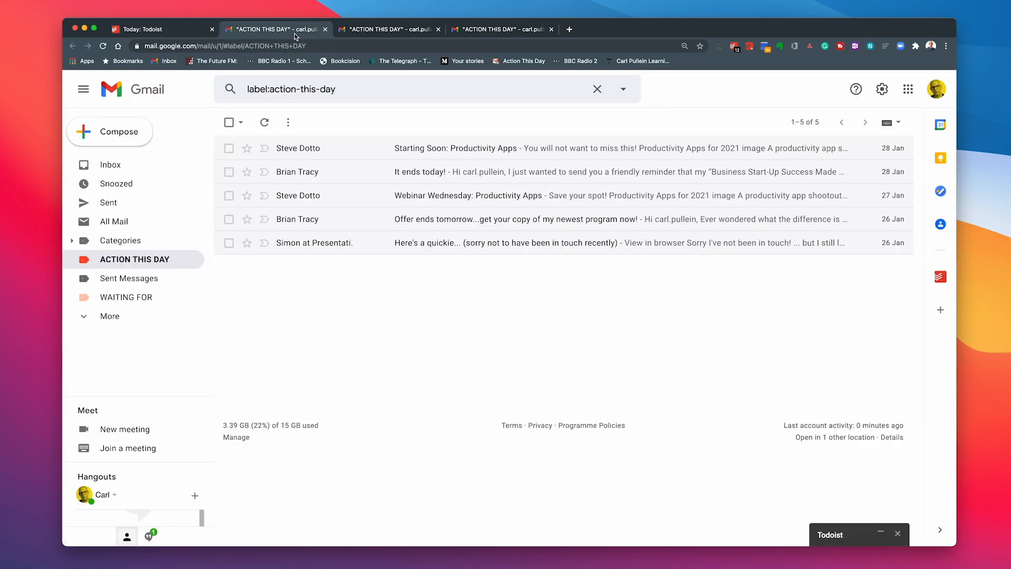
click(125, 173)
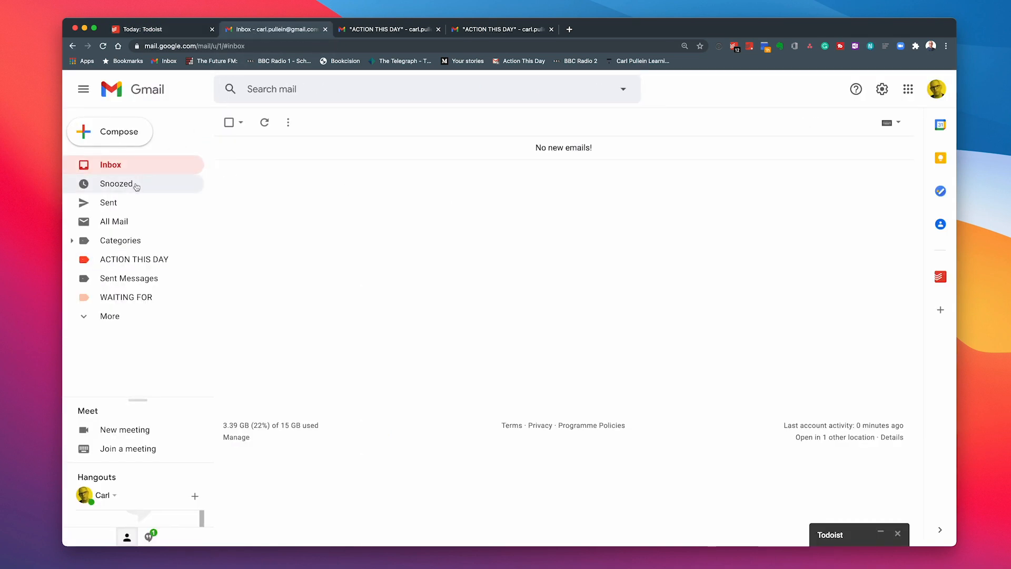
click(135, 258)
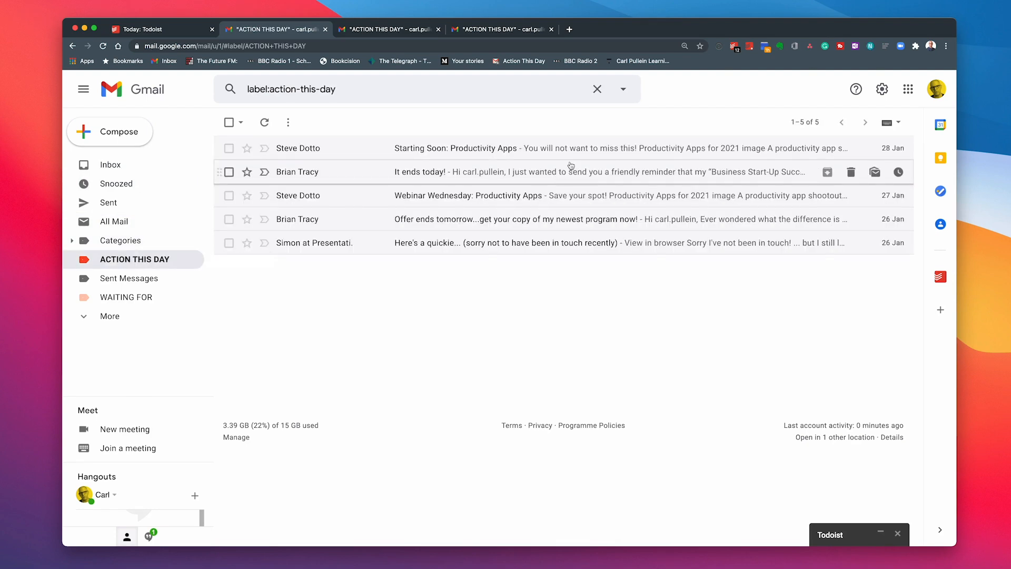
- Open the email "Starting Soon: Productivity Apps" and preview both Todoist forms for turning it into a task, closing each without adding it
click(714, 149)
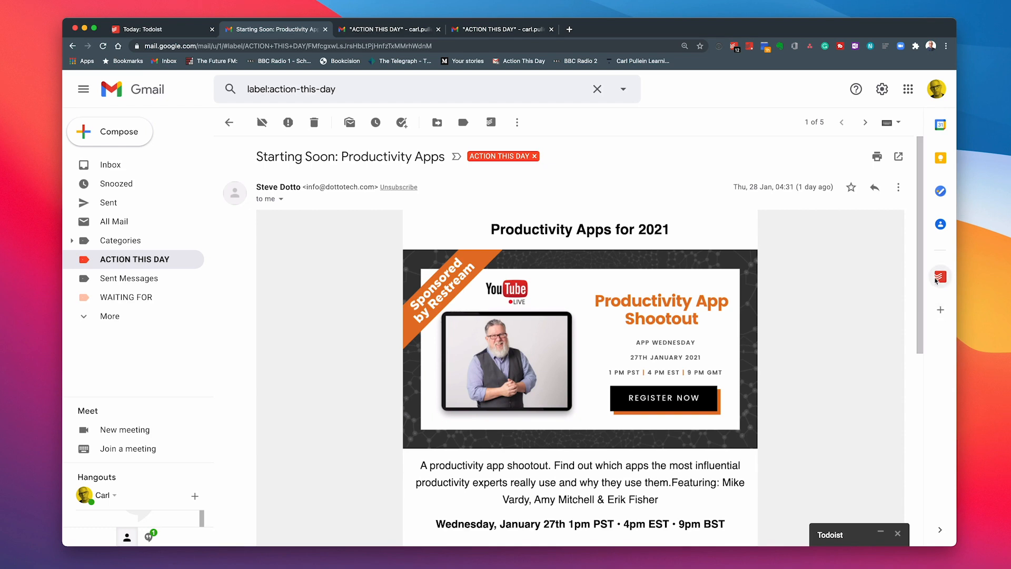
click(936, 280)
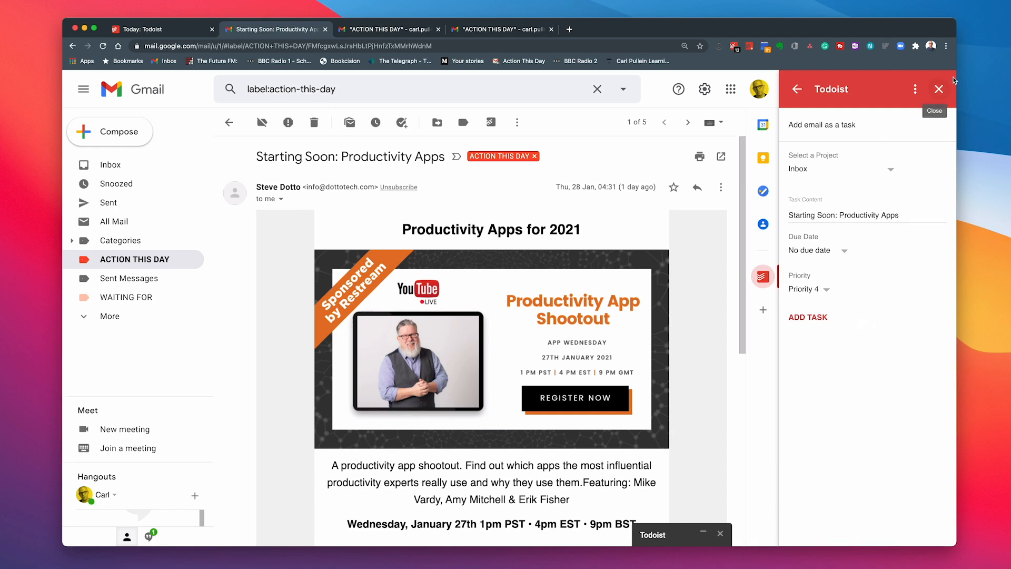
click(939, 87)
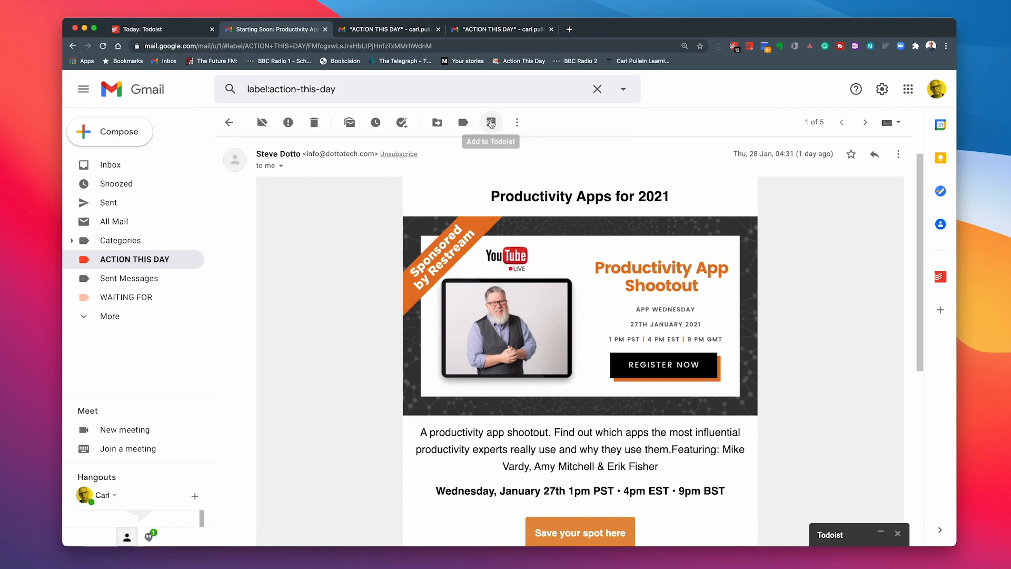
click(491, 122)
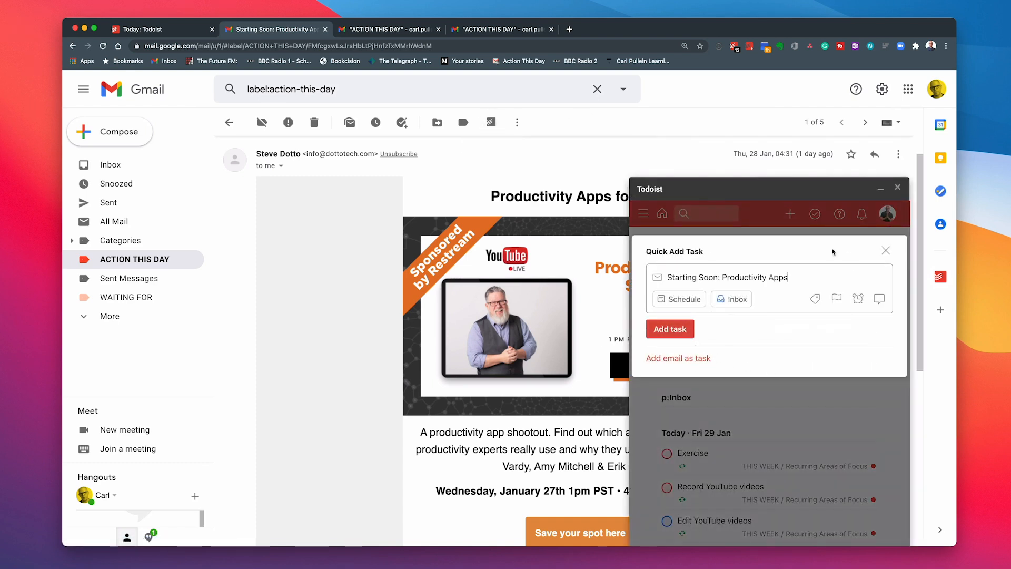
click(897, 188)
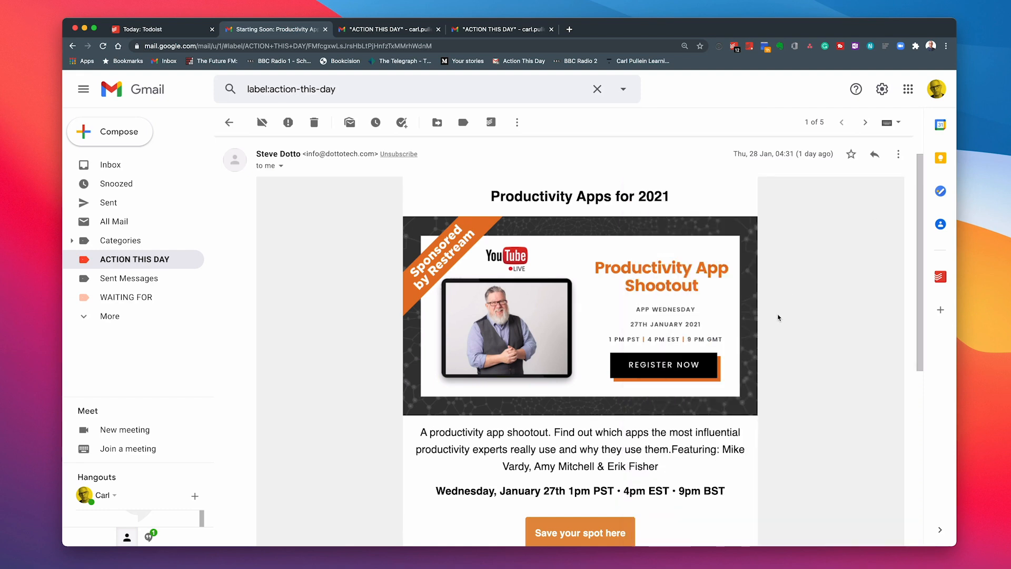